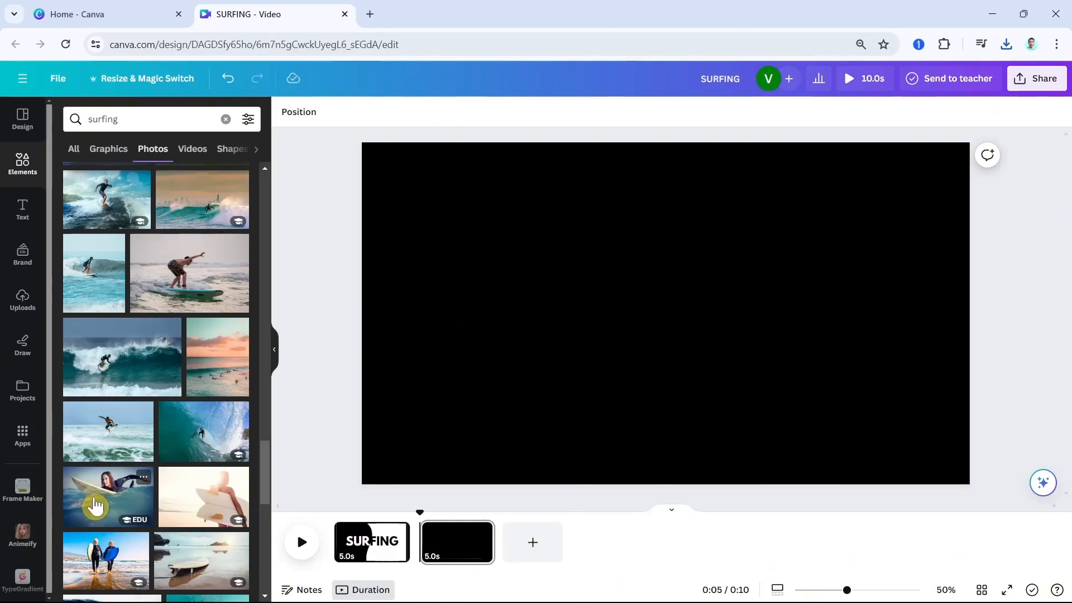
# Try the photo of the woman paddling on her surfboard on the blank second page, and delete it
pyautogui.click(95, 505)
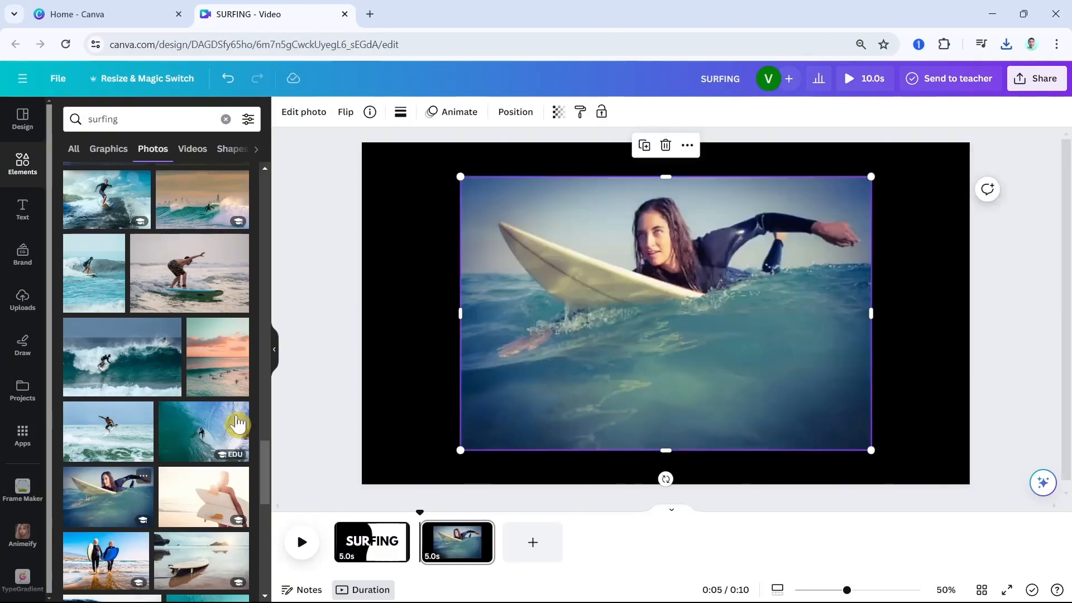
pyautogui.click(665, 147)
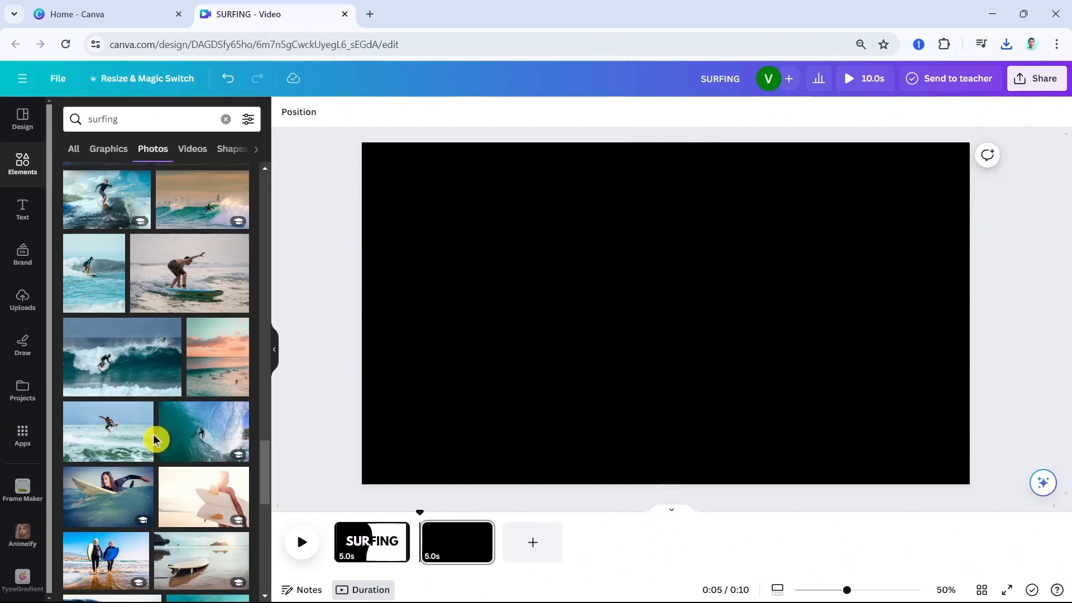
# Add the orange sunset photo of the silhouetted surfer to the blank page and enlarge it to cover the page
pyautogui.scroll(-5, 153, 446)
pyautogui.scroll(-10, 167, 475)
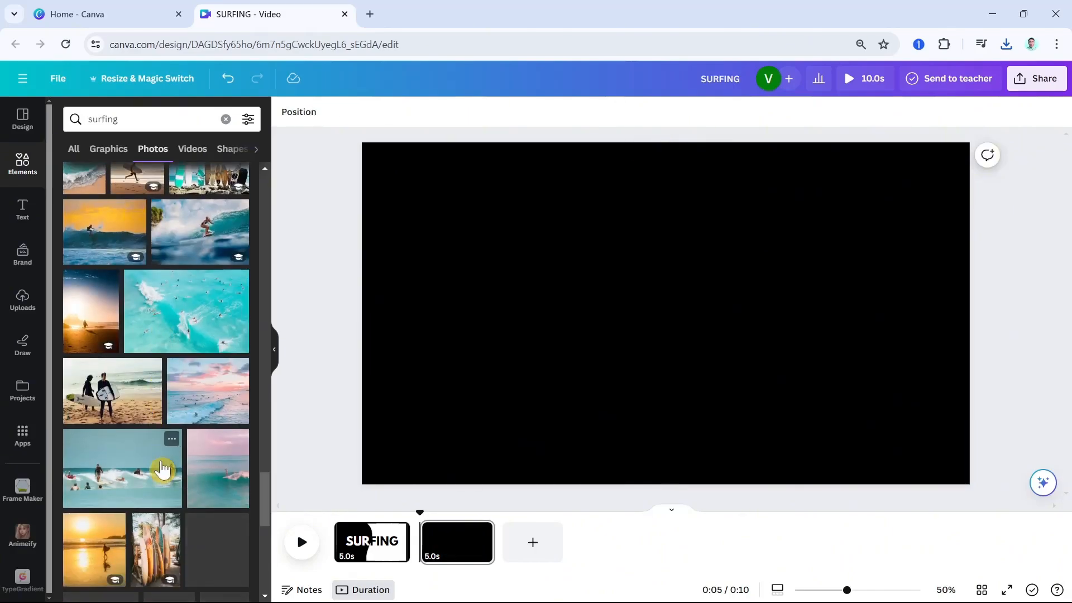
pyautogui.scroll(10, 188, 489)
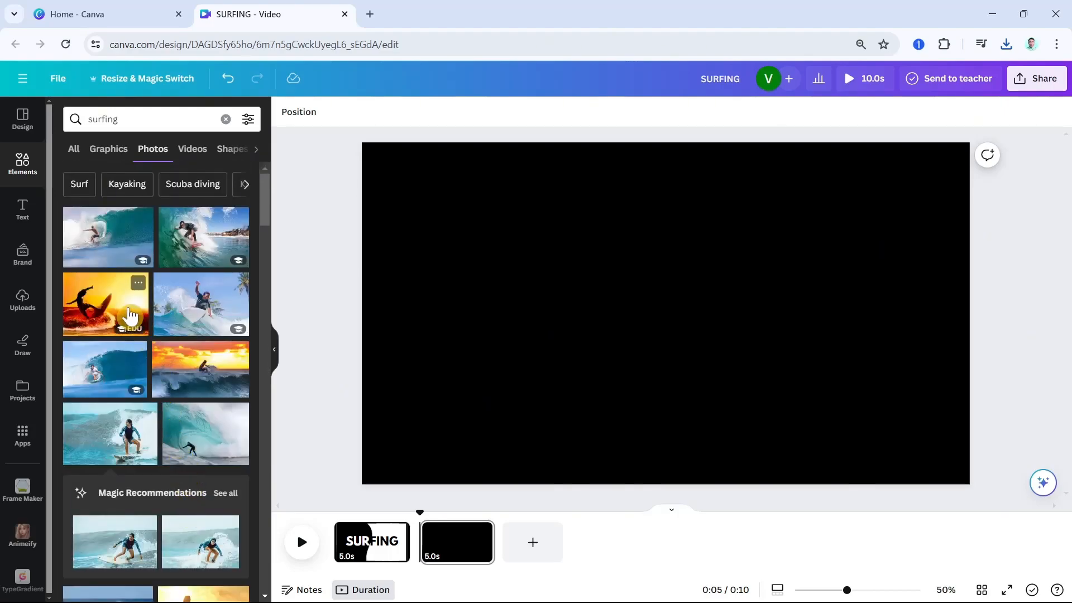
pyautogui.click(128, 316)
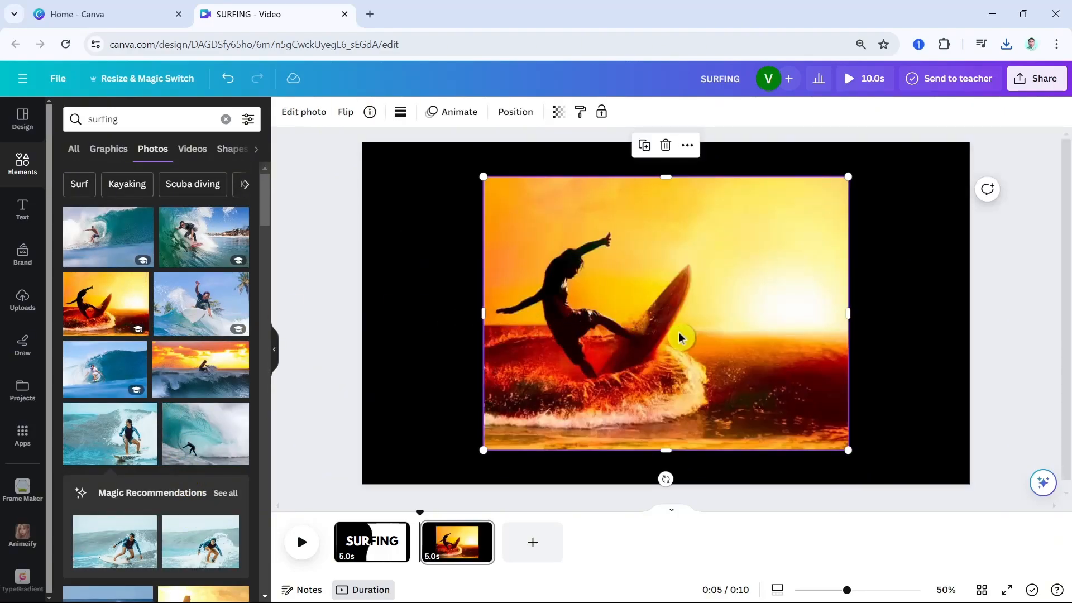
pyautogui.moveTo(639, 303); pyautogui.dragTo(510, 269)
pyautogui.moveTo(728, 417); pyautogui.dragTo(999, 600)
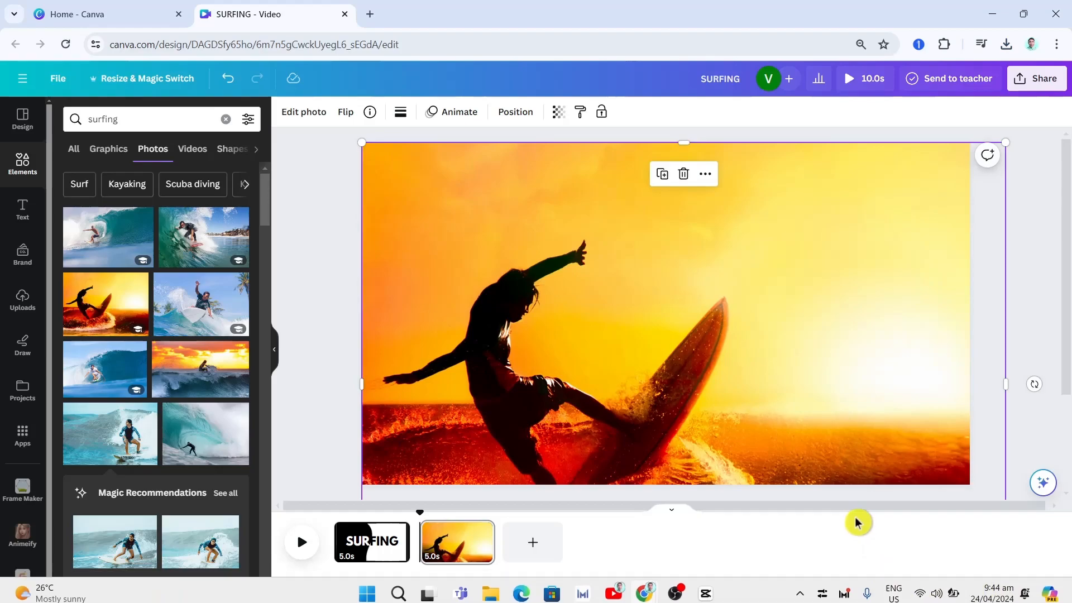
# Enlarge the sunset photo further past the page edges and reposition it so the whole surfer shows in the left half
pyautogui.moveTo(844, 592); pyautogui.dragTo(833, 591)
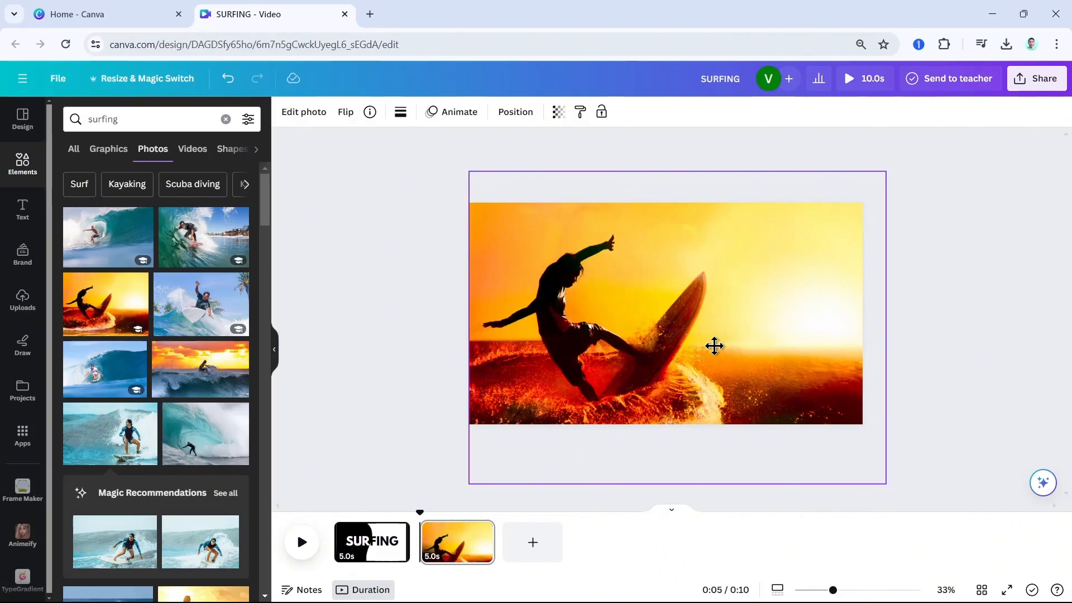
pyautogui.click(715, 346)
pyautogui.moveTo(886, 169); pyautogui.dragTo(918, 144)
pyautogui.moveTo(730, 319); pyautogui.dragTo(732, 337)
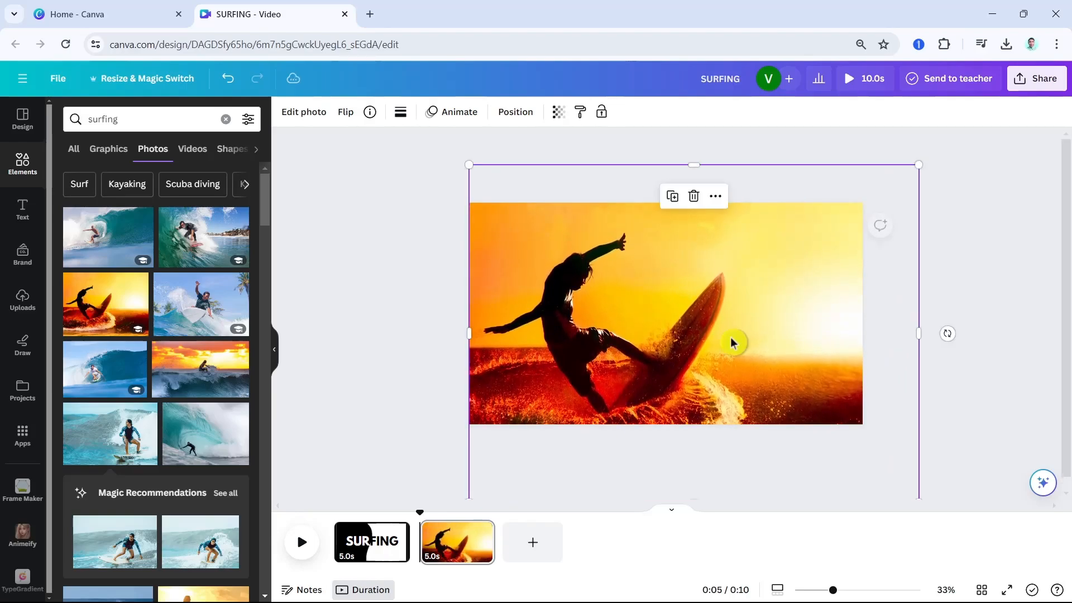
pyautogui.click(430, 323)
pyautogui.click(492, 308)
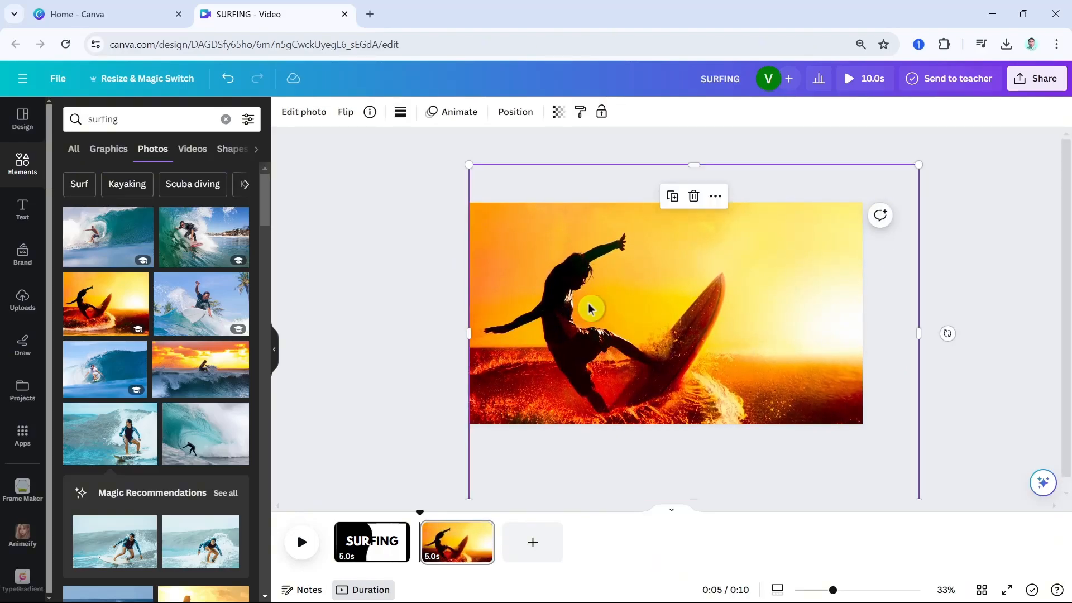
# Add the uploaded black-and-white SURFING image over the sunset photo and remove its background with BG Remover
pyautogui.click(22, 298)
pyautogui.click(85, 267)
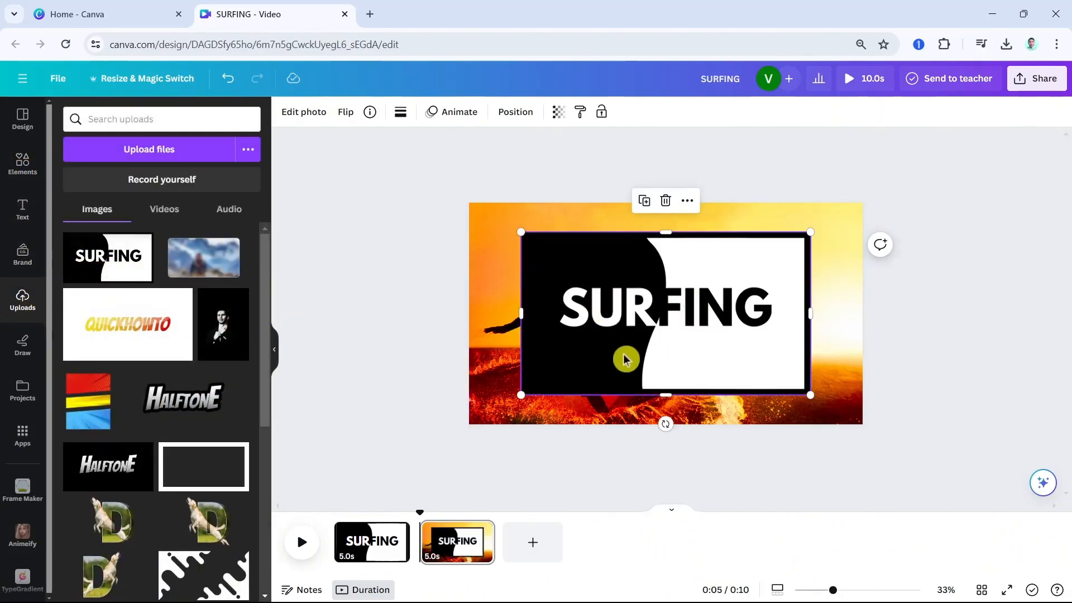
pyautogui.click(315, 122)
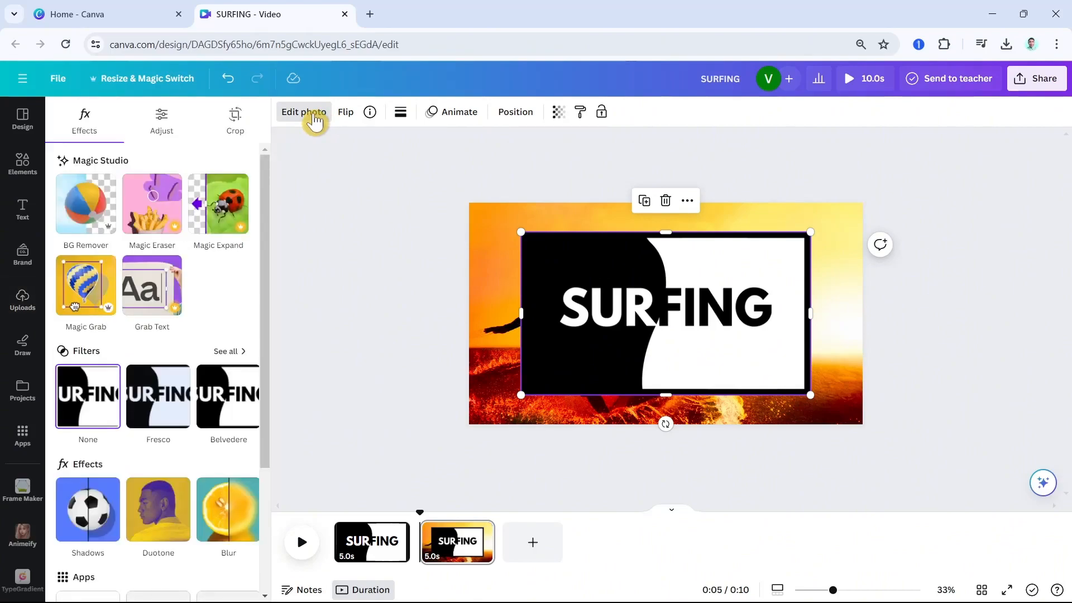
pyautogui.click(84, 211)
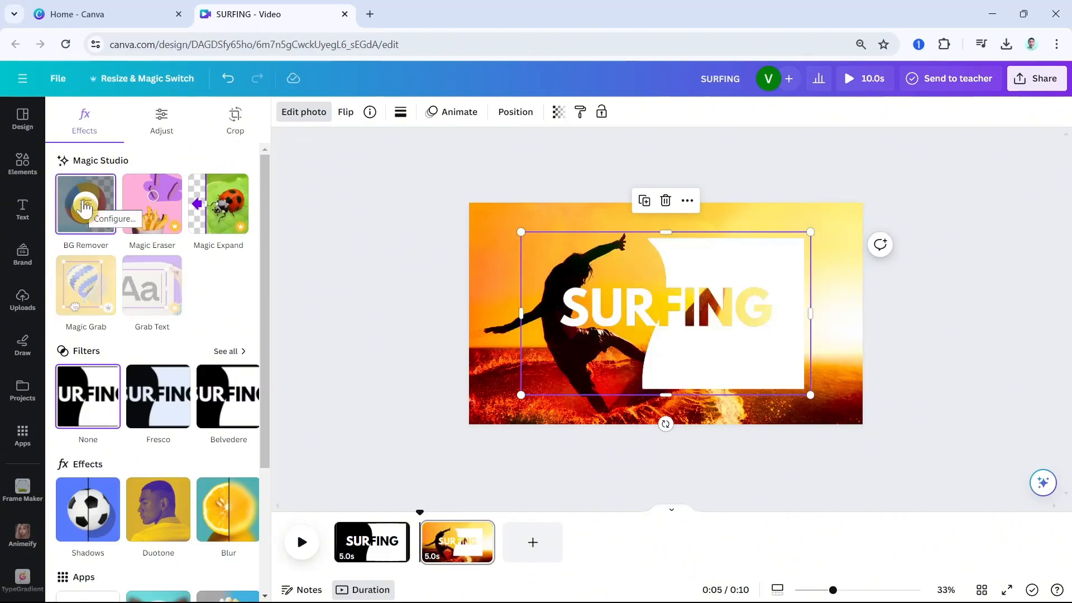
# Enlarge the SURFING cutout slightly beyond the page edges and centre it, so its border no longer shows
pyautogui.moveTo(670, 330); pyautogui.dragTo(613, 299)
pyautogui.moveTo(758, 366); pyautogui.dragTo(856, 426)
pyautogui.click(981, 277)
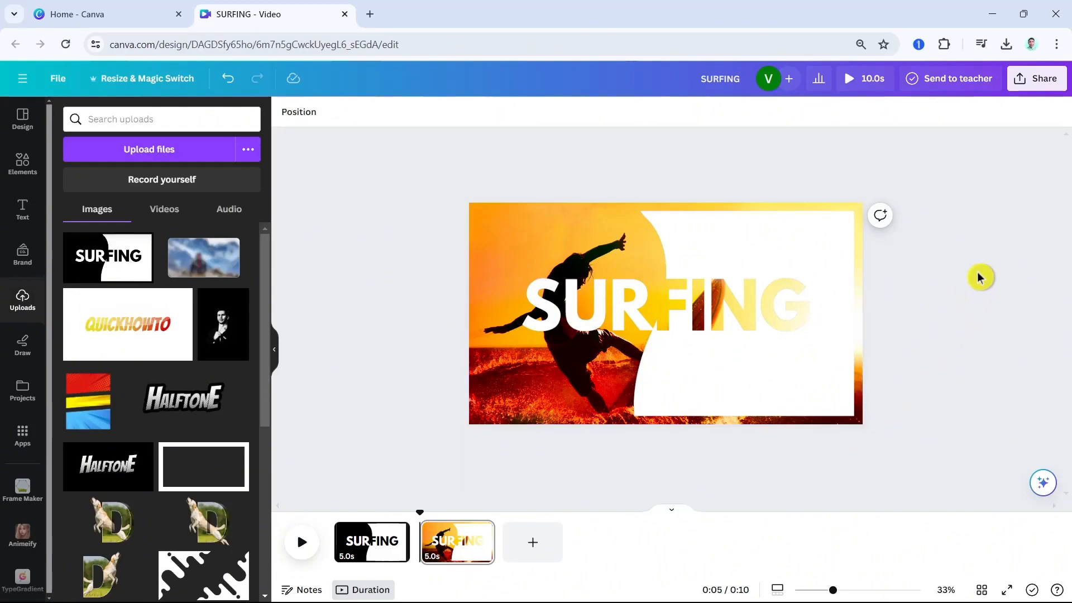
pyautogui.click(736, 392)
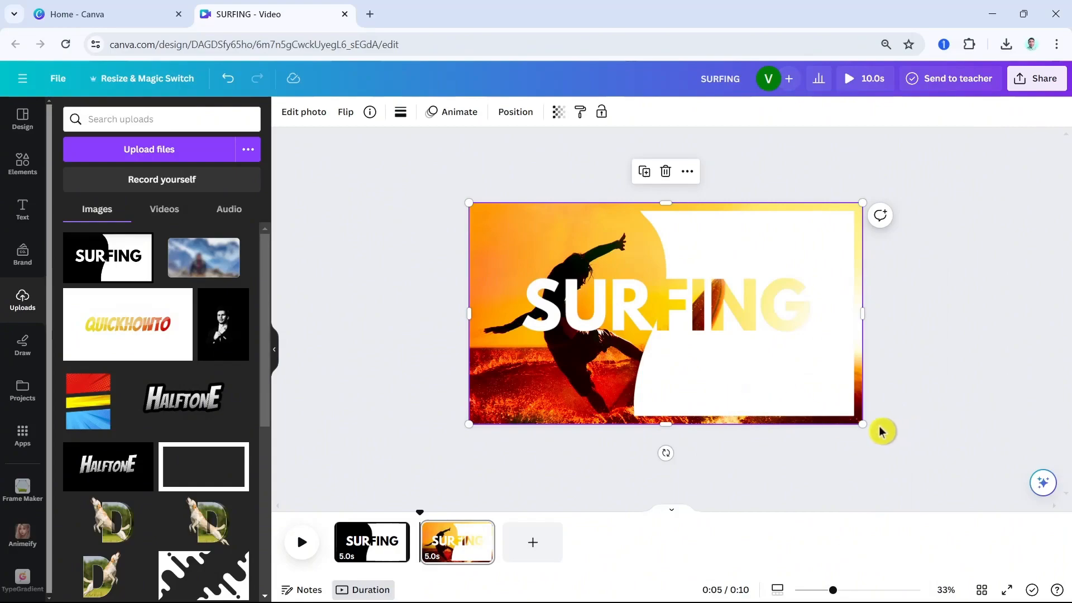
pyautogui.moveTo(861, 424); pyautogui.dragTo(899, 443)
pyautogui.moveTo(789, 371); pyautogui.dragTo(771, 359)
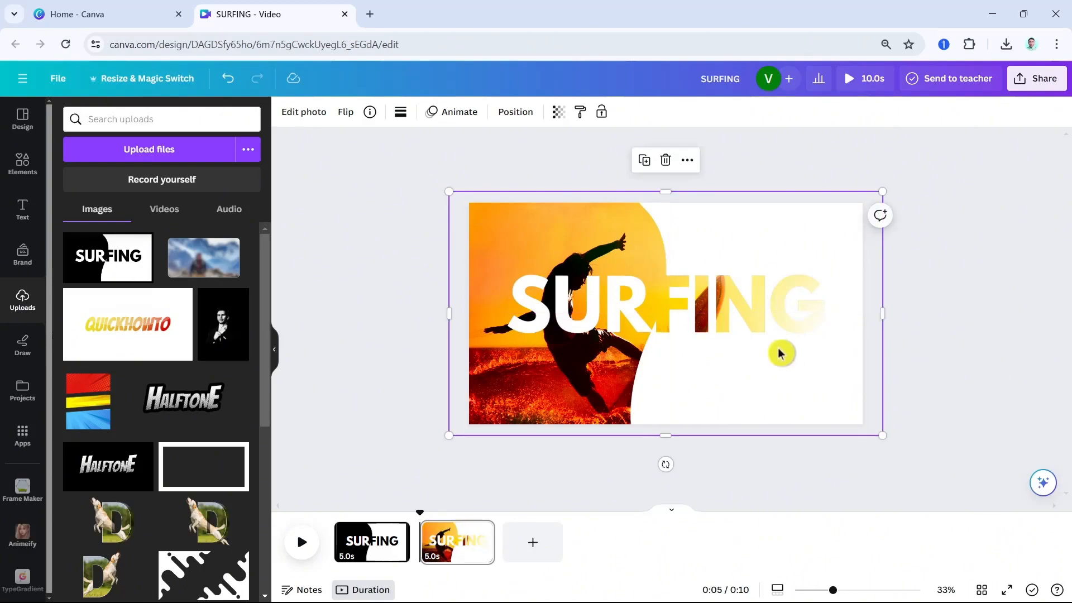
# Apply a Drop shadow to the SURFING cutout with distance 0 and blur amount 15, enlarging the cutout to cover the page
pyautogui.click(318, 115)
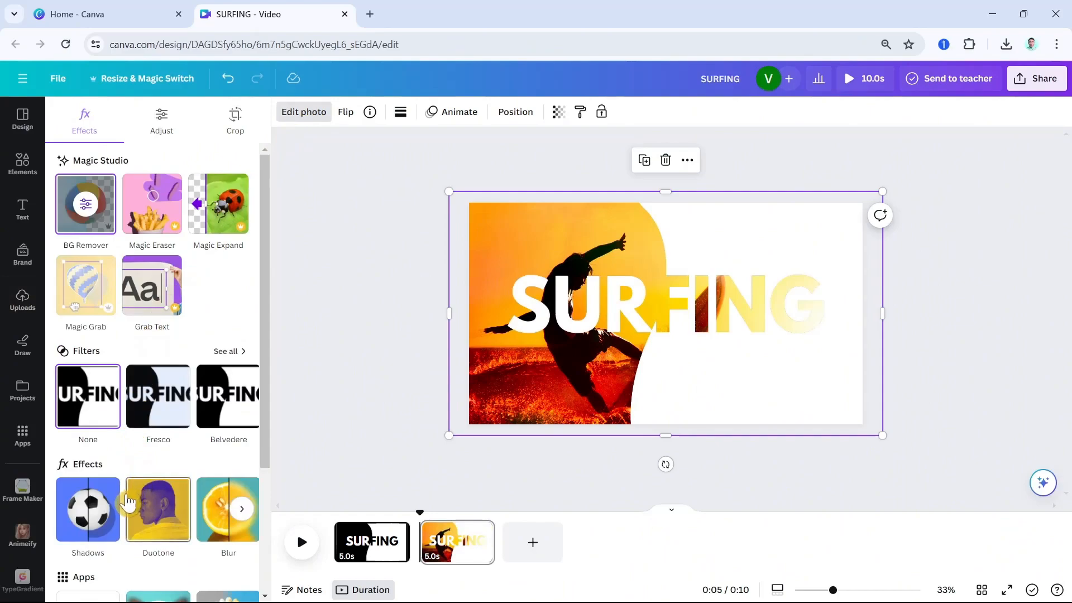
pyautogui.click(95, 523)
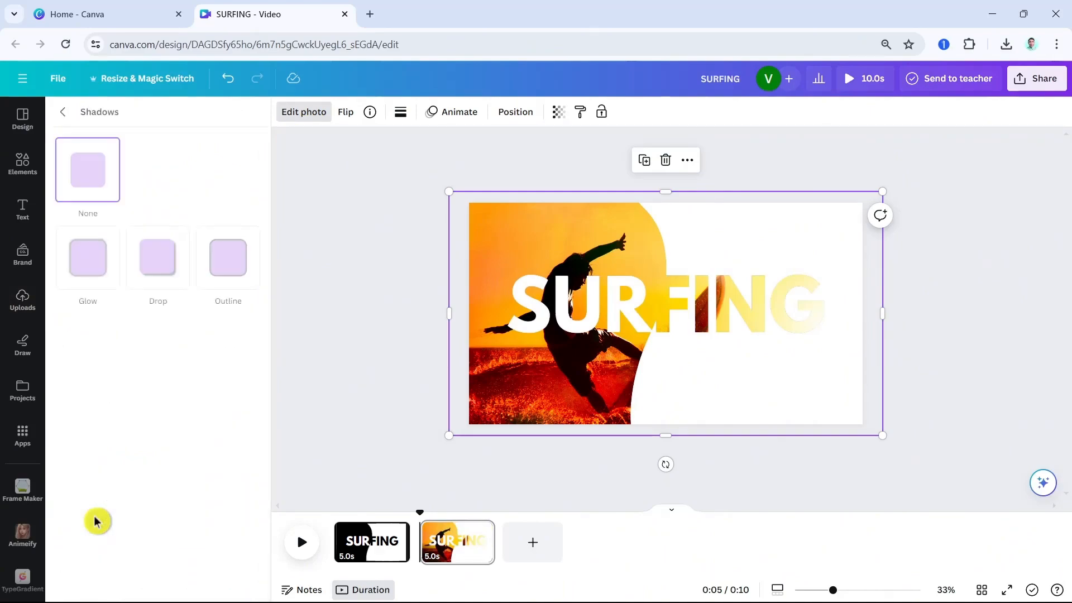
pyautogui.click(157, 276)
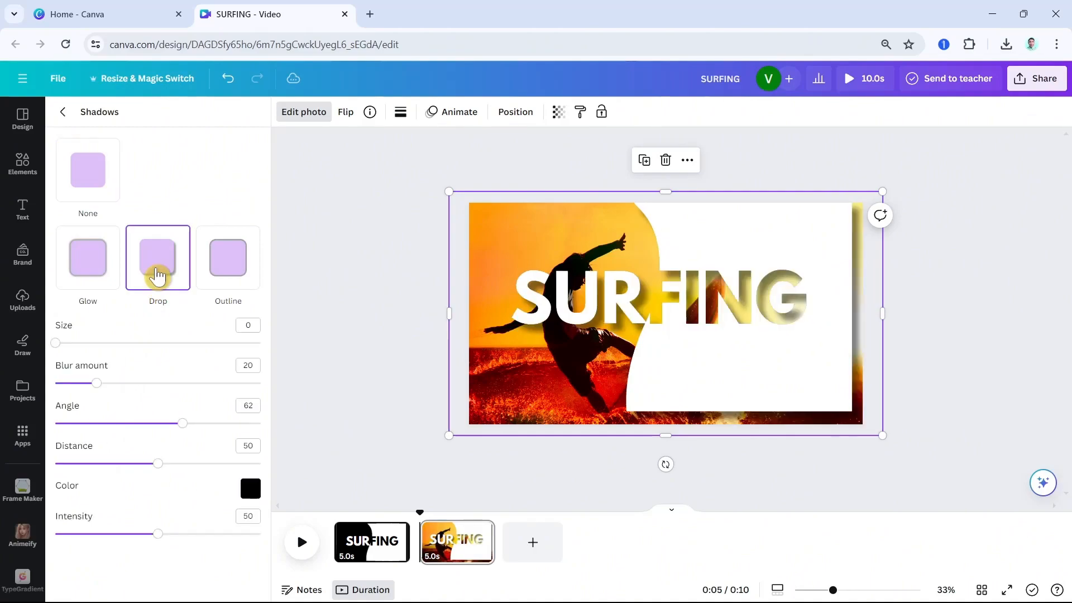
pyautogui.moveTo(882, 434); pyautogui.dragTo(915, 453)
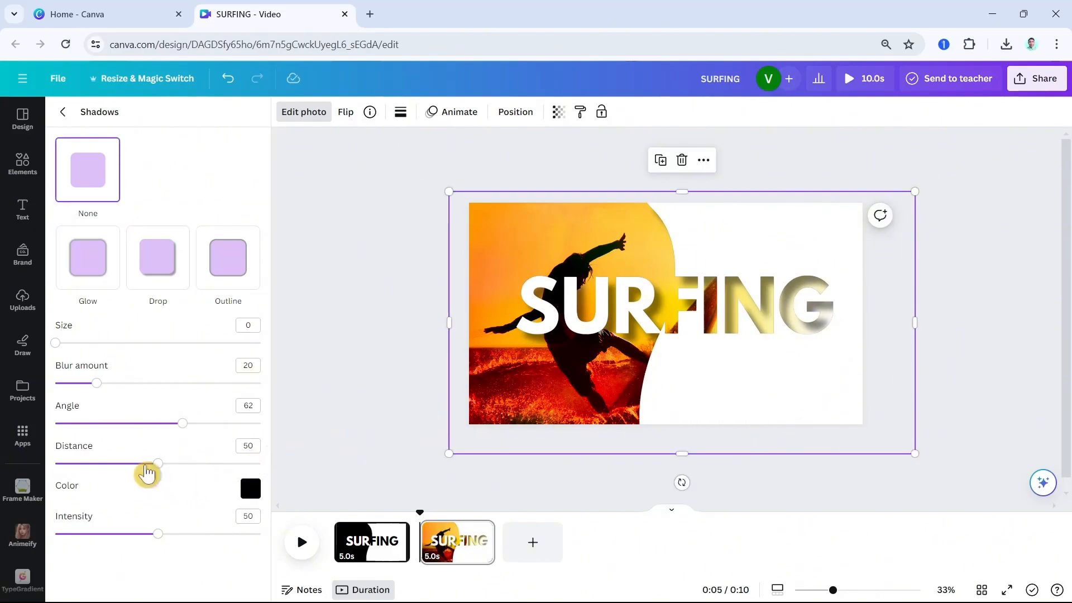
pyautogui.moveTo(162, 468); pyautogui.dragTo(5, 472)
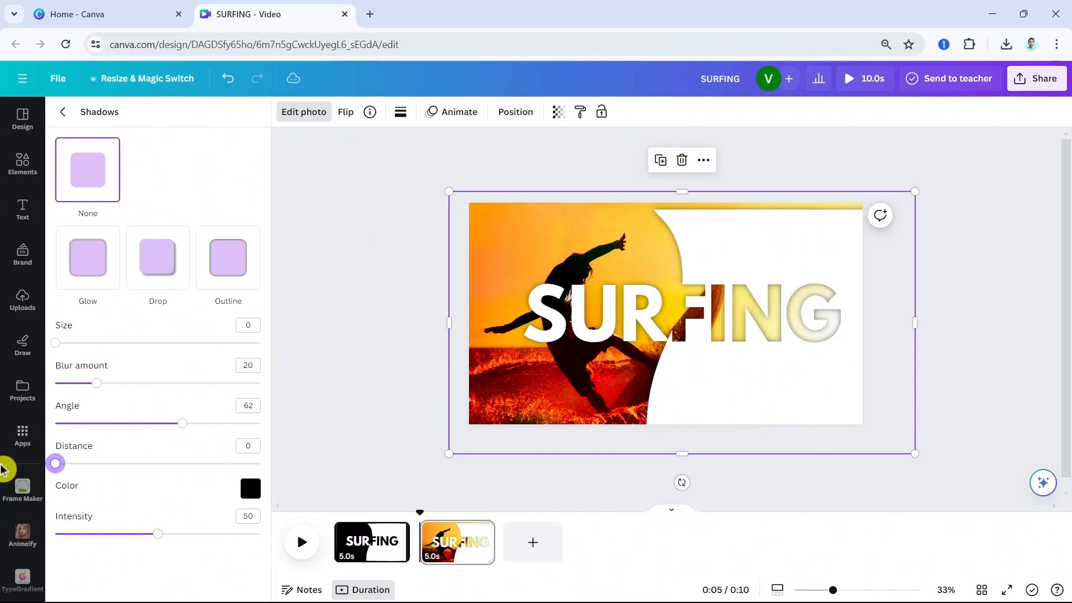
pyautogui.moveTo(96, 384); pyautogui.dragTo(88, 385)
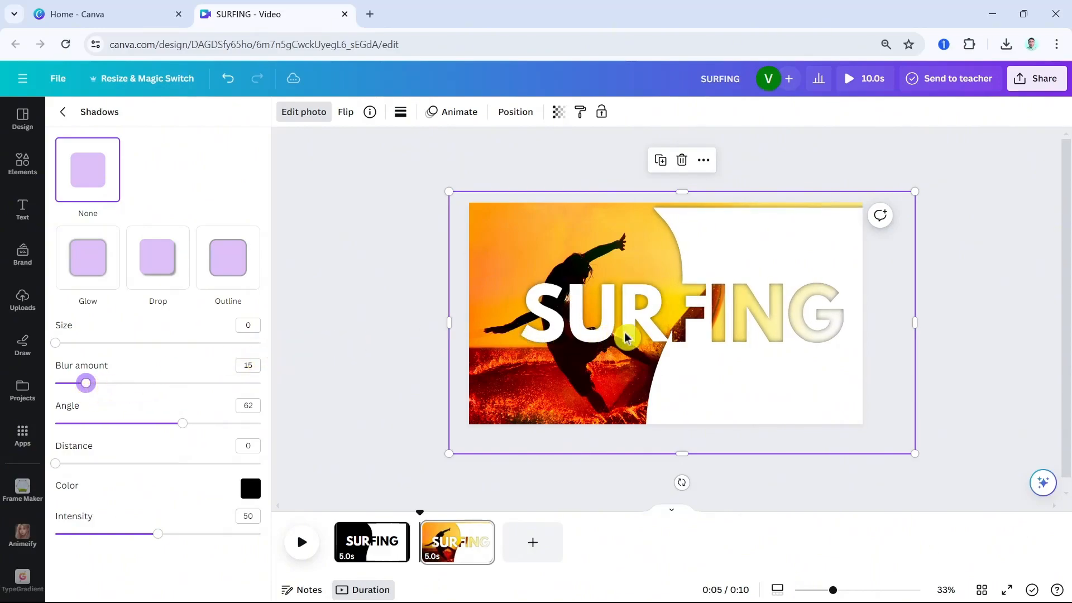
# Fine-tune the SURFING cutout's size and position so it is horizontally centred and its white area reaches the page edges
pyautogui.moveTo(706, 330); pyautogui.dragTo(691, 326)
pyautogui.moveTo(905, 455); pyautogui.dragTo(922, 467)
pyautogui.moveTo(777, 390); pyautogui.dragTo(757, 388)
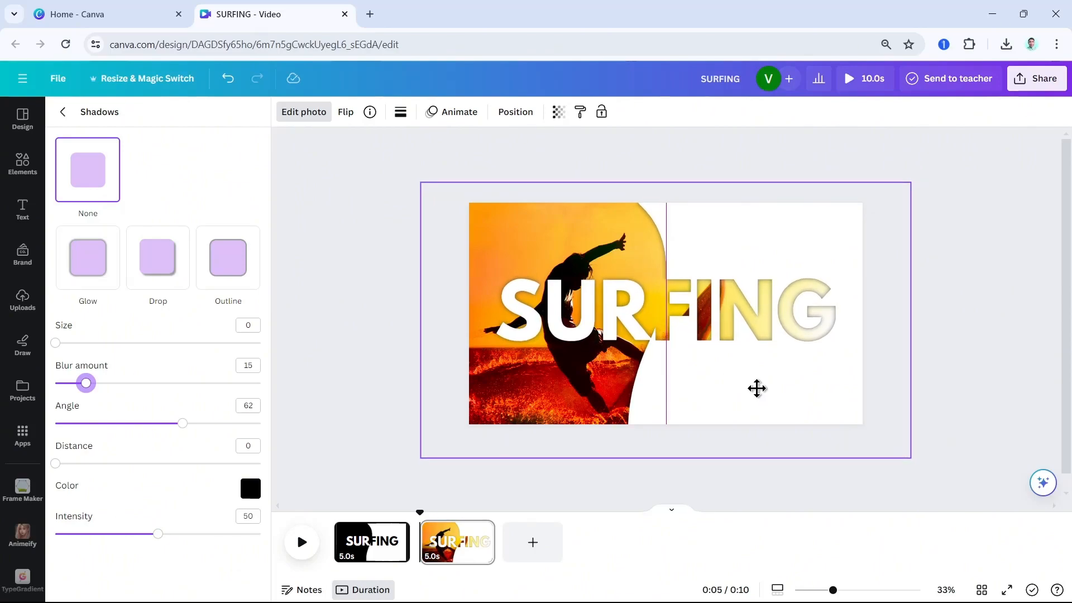
pyautogui.moveTo(757, 388); pyautogui.dragTo(757, 391)
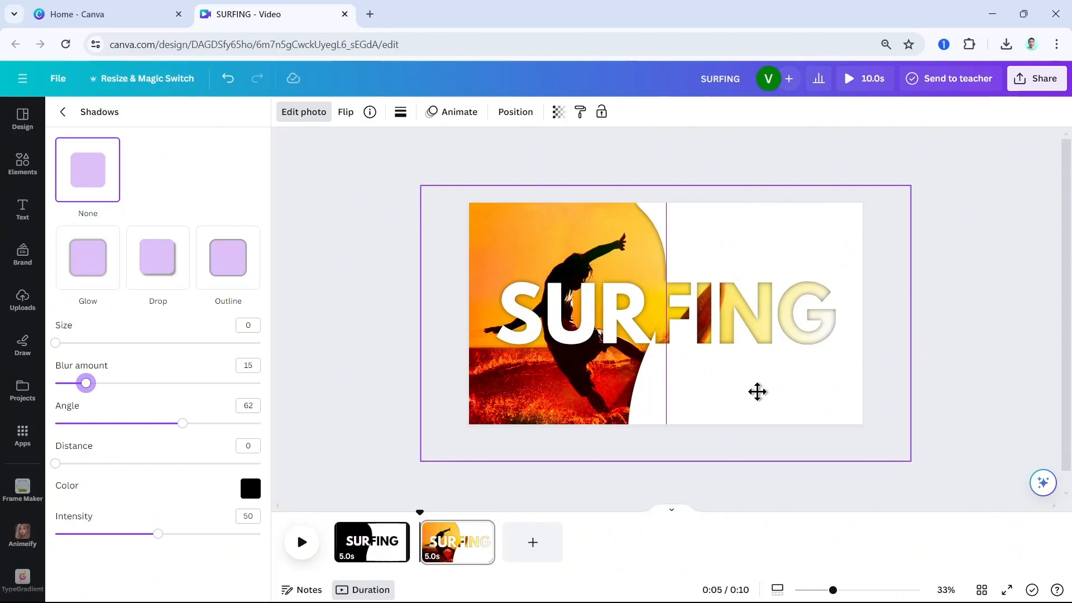
pyautogui.moveTo(758, 391)
pyautogui.mouseDown()
pyautogui.moveTo(742, 390)
pyautogui.moveTo(789, 356)
pyautogui.moveTo(751, 373)
pyautogui.mouseUp()
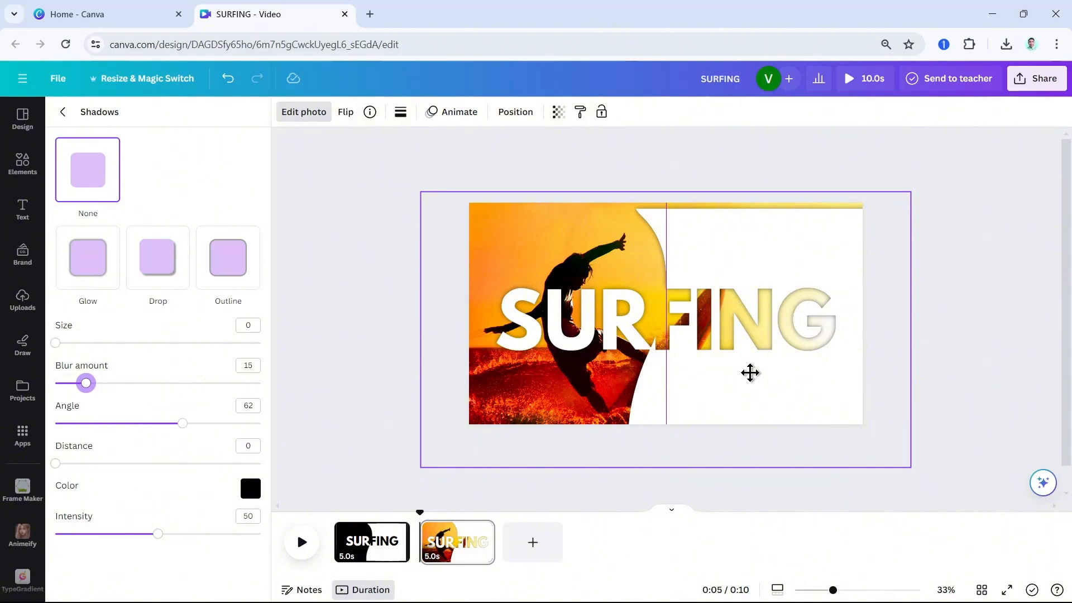
pyautogui.moveTo(750, 373); pyautogui.dragTo(750, 373)
pyautogui.moveTo(910, 191); pyautogui.dragTo(933, 178)
pyautogui.moveTo(795, 311); pyautogui.dragTo(764, 333)
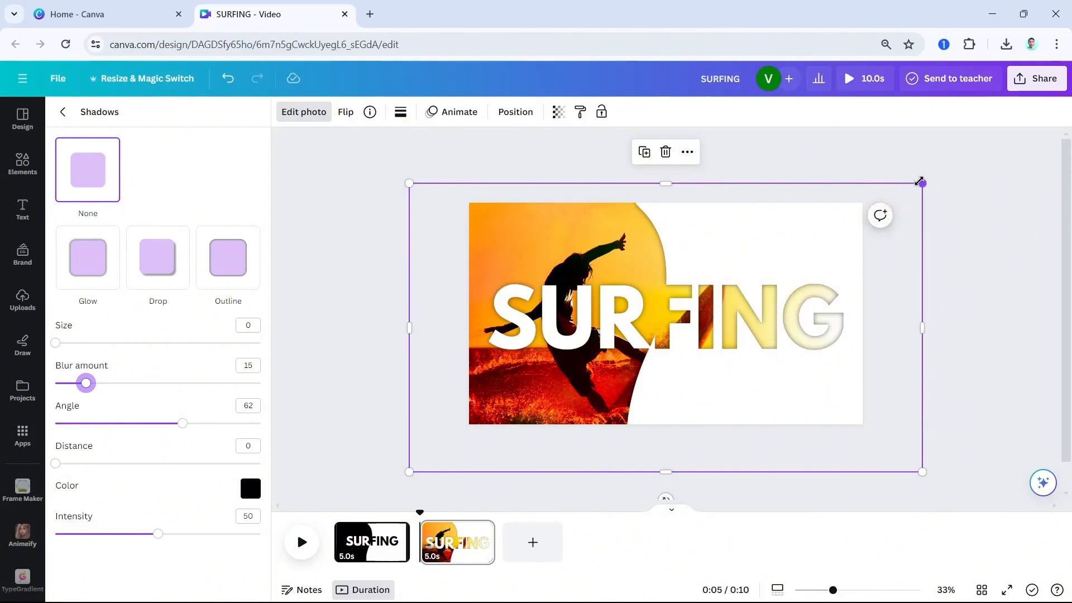
pyautogui.moveTo(916, 181); pyautogui.dragTo(881, 202)
pyautogui.moveTo(741, 338); pyautogui.dragTo(761, 319)
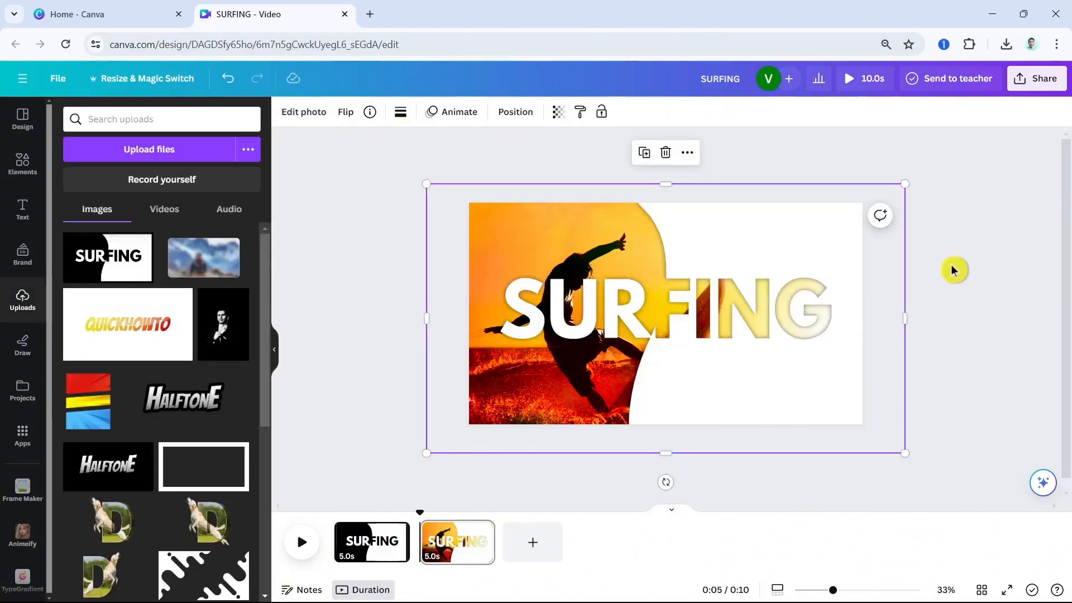
# Add a subheading reading BEACH and colour it with the orange from the sunset photo's colours
pyautogui.click(24, 209)
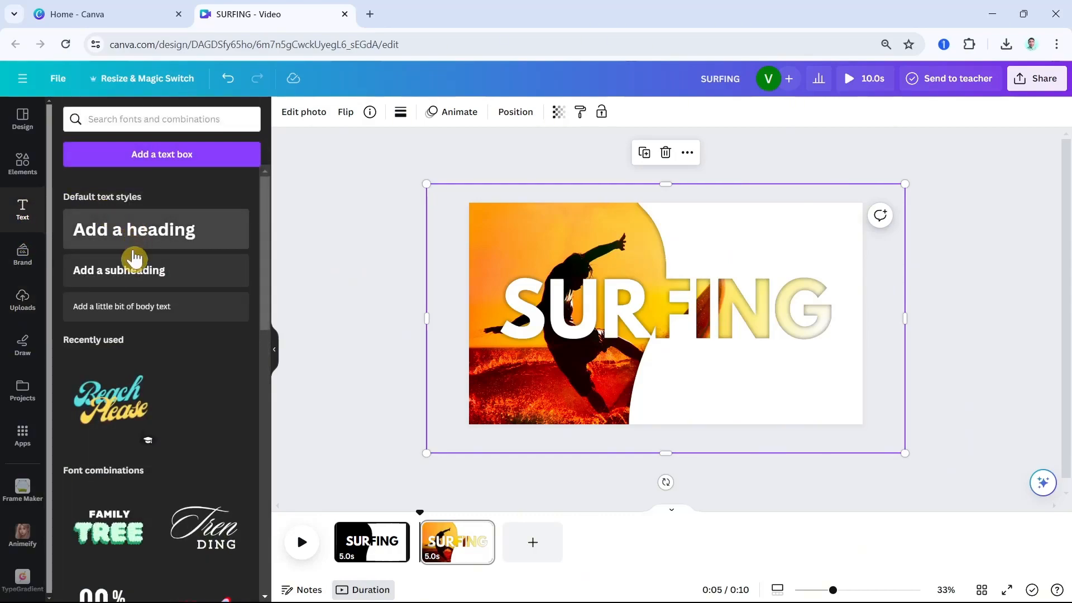
pyautogui.click(133, 267)
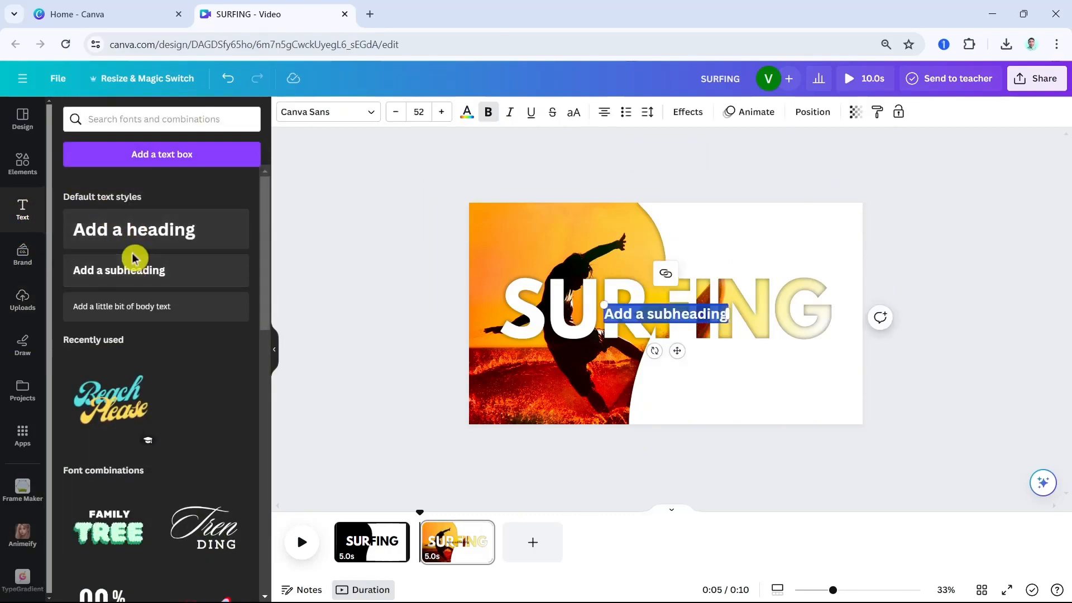
pyautogui.write('BEACH')
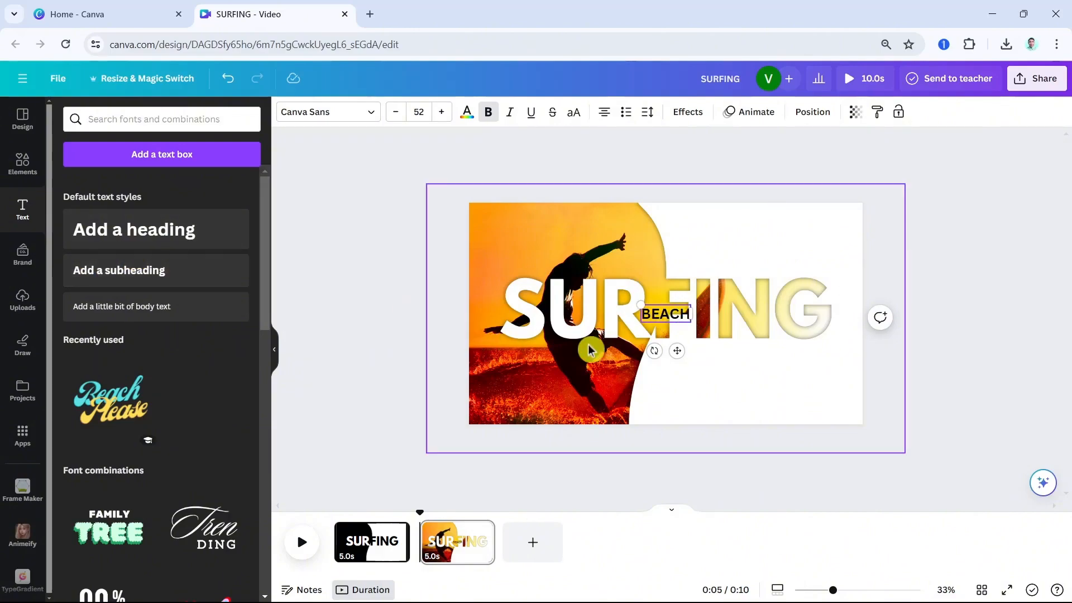
pyautogui.doubleClick(656, 312)
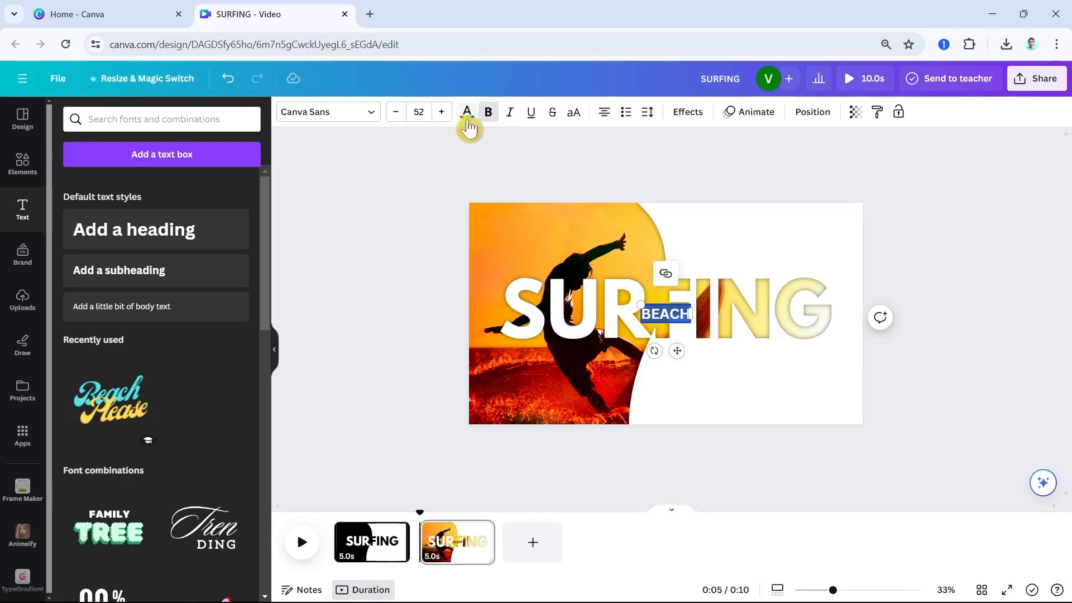
pyautogui.click(466, 114)
pyautogui.click(113, 320)
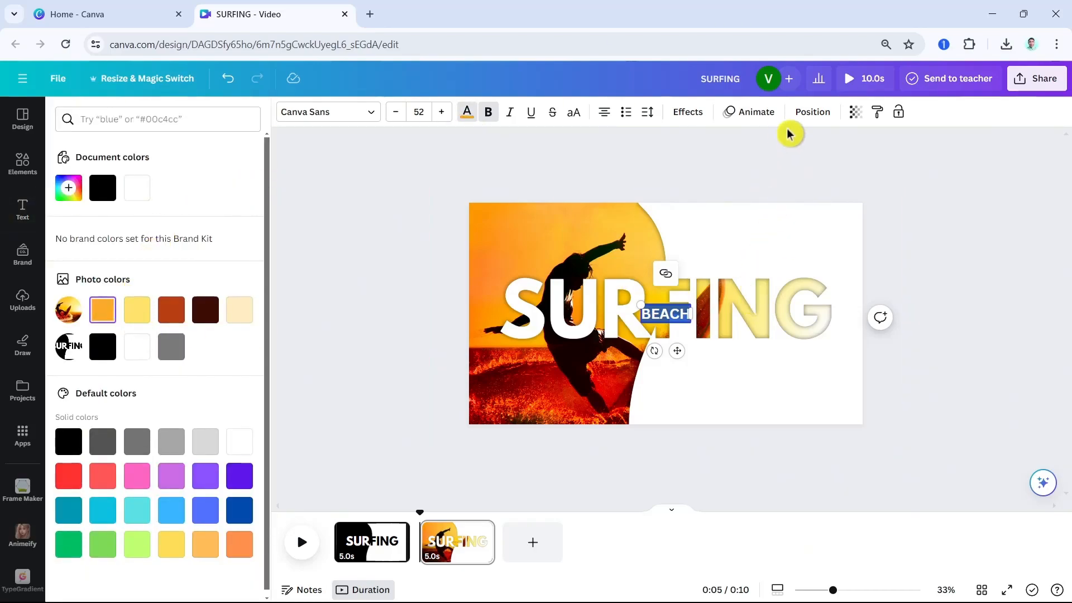
# Widen the letter spacing of the BEACH text to the maximum and place it just above the letters ING of SURFING
pyautogui.click(647, 114)
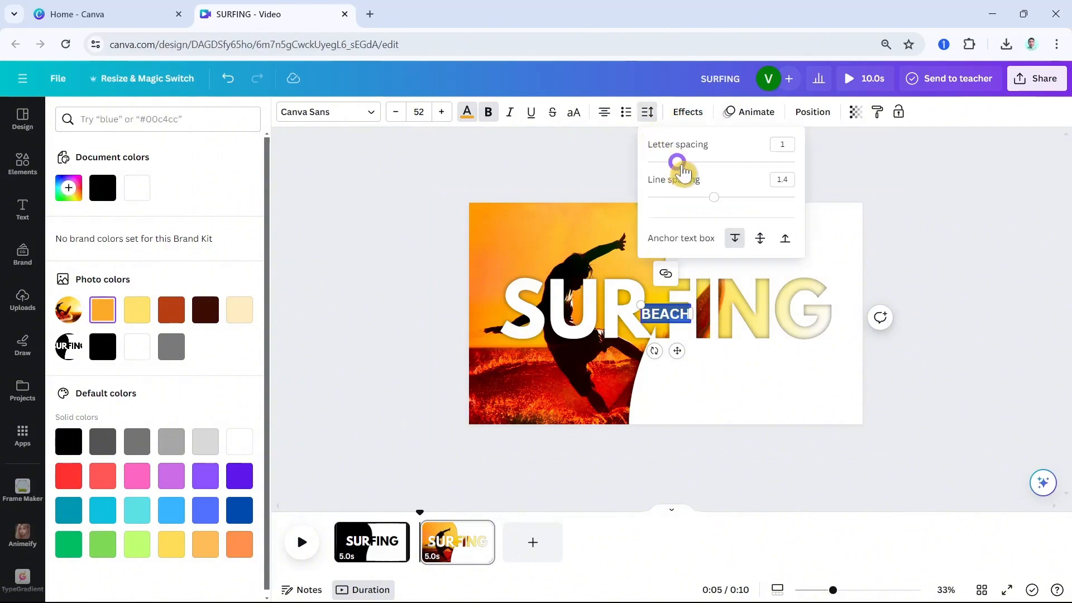
pyautogui.moveTo(678, 161); pyautogui.dragTo(838, 168)
pyautogui.moveTo(677, 351); pyautogui.dragTo(760, 300)
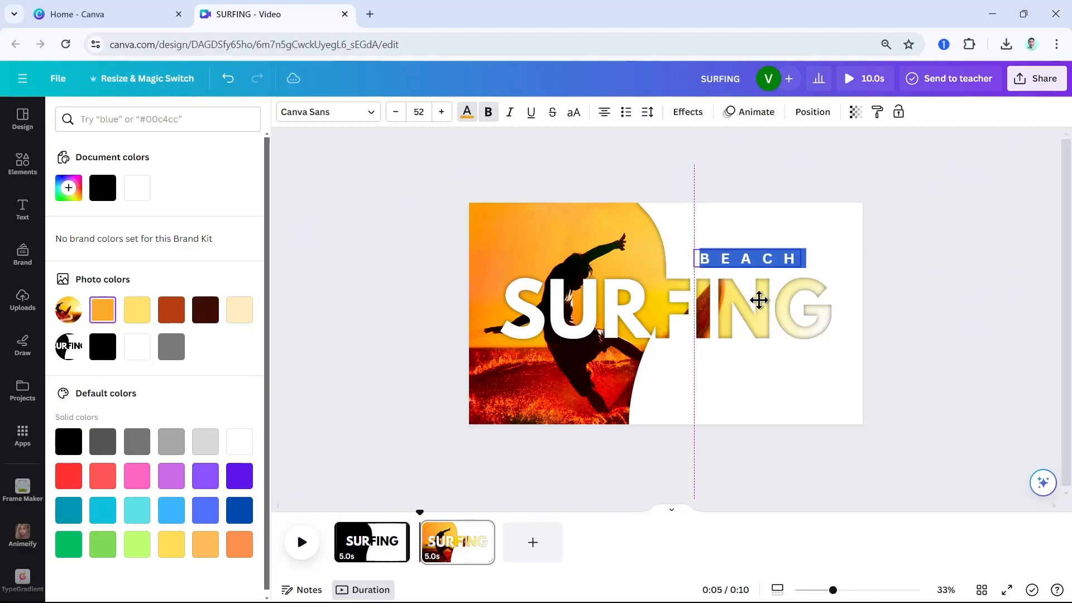
pyautogui.click(982, 244)
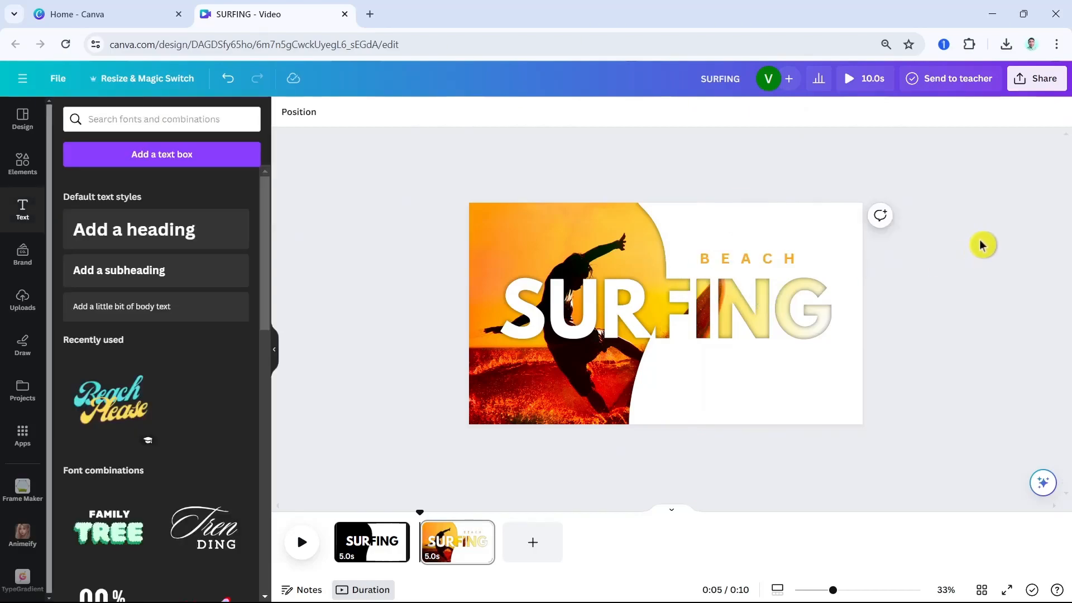
pyautogui.click(790, 270)
pyautogui.moveTo(766, 292); pyautogui.dragTo(783, 290)
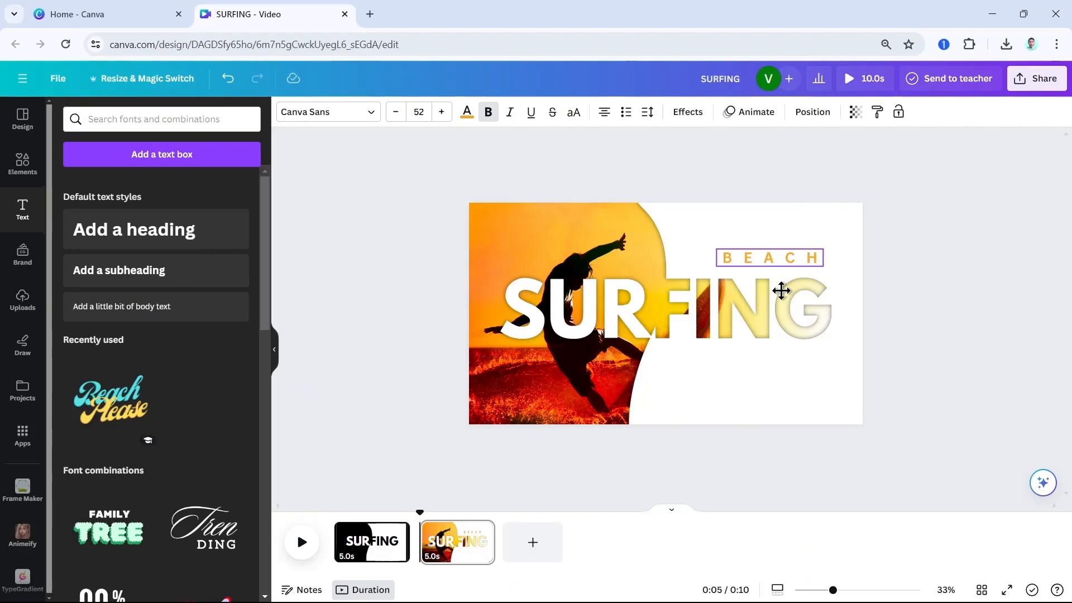
# Nudge the BEACH text slightly to refine its alignment above the letters ING of SURFING
pyautogui.moveTo(782, 290); pyautogui.dragTo(773, 292)
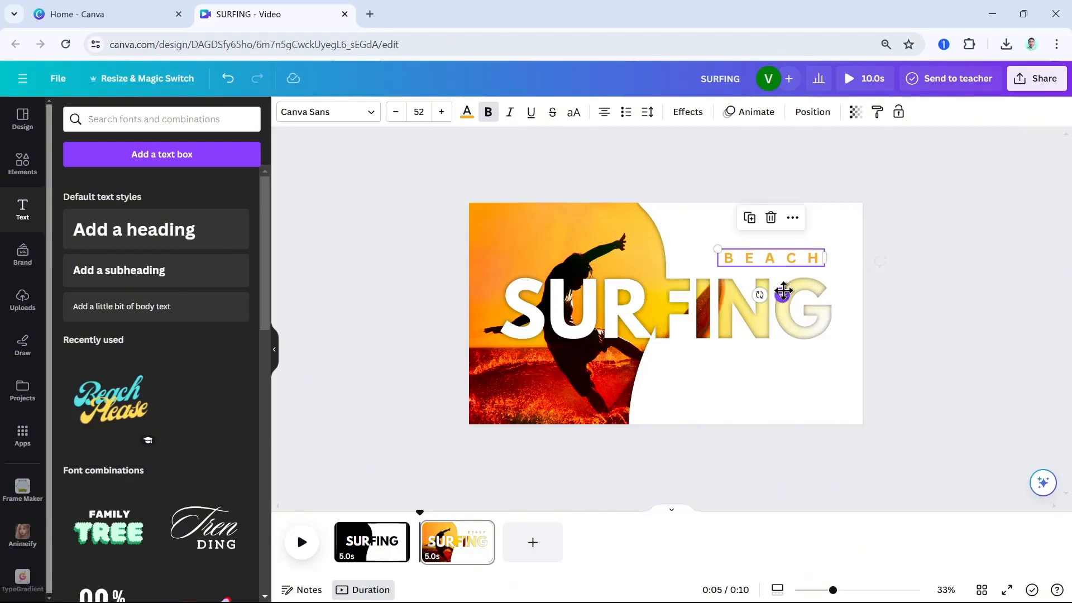
pyautogui.click(958, 242)
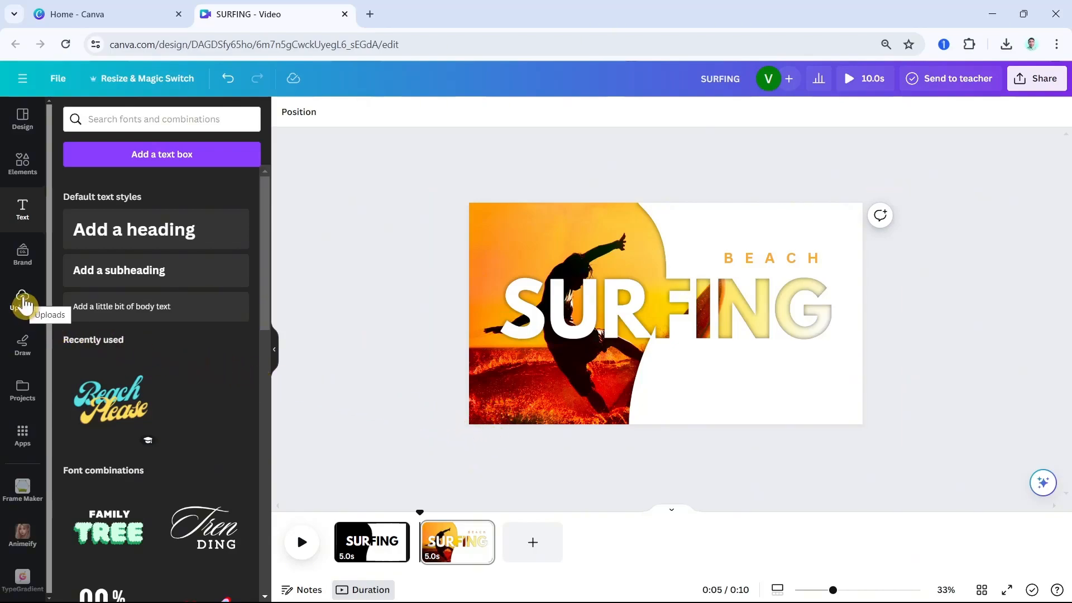
# Browse the surfing videos, discard a trial of the 16-second seated woman clip, and add the 9-second clip of a man holding a surfboard
pyautogui.click(28, 163)
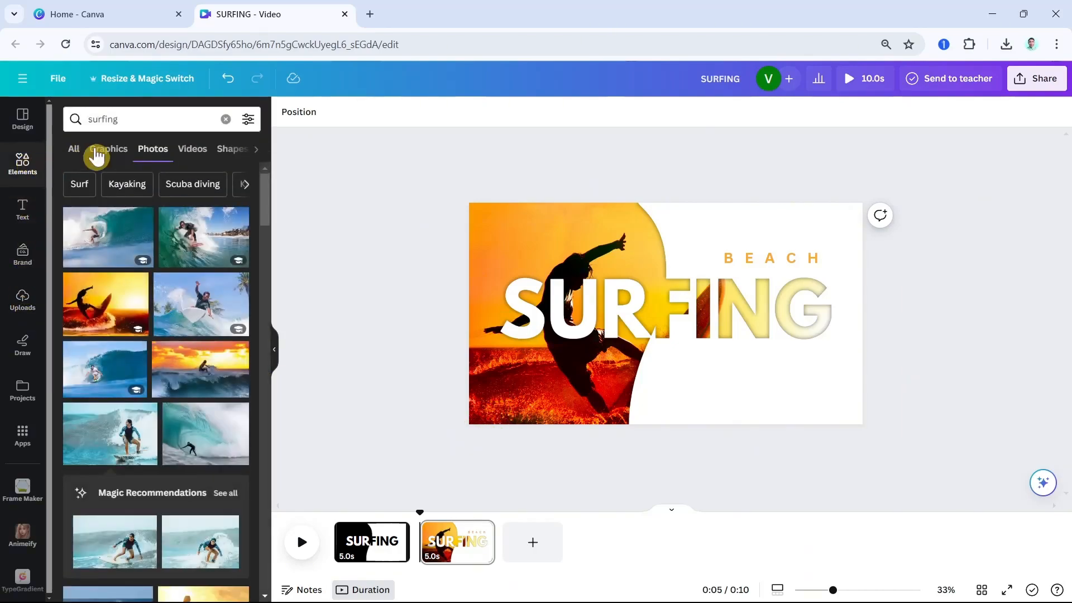
pyautogui.click(192, 148)
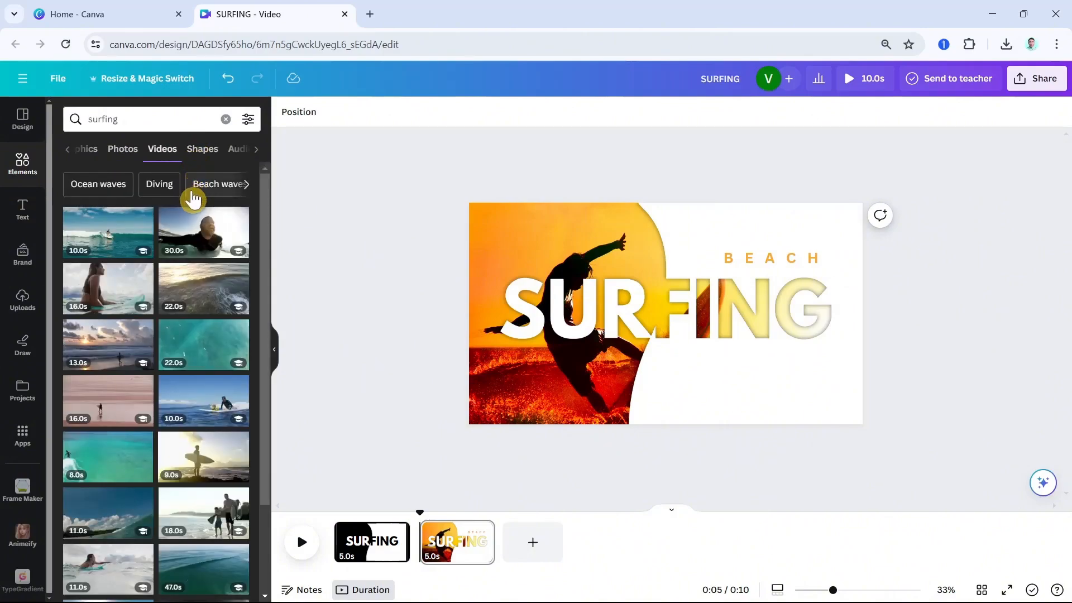
pyautogui.scroll(-5, 190, 450)
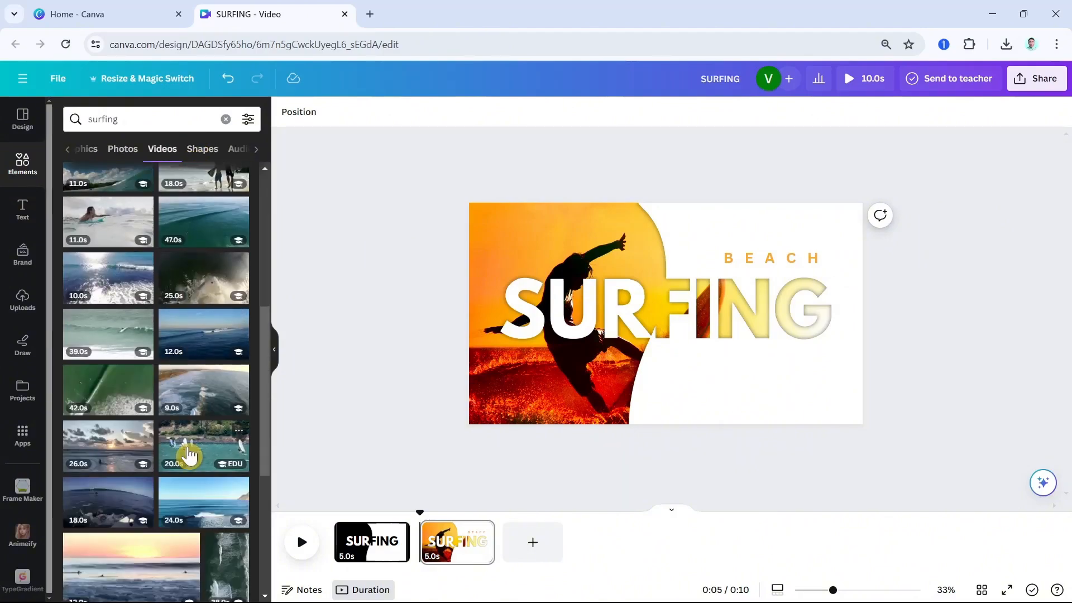
pyautogui.scroll(5, 190, 455)
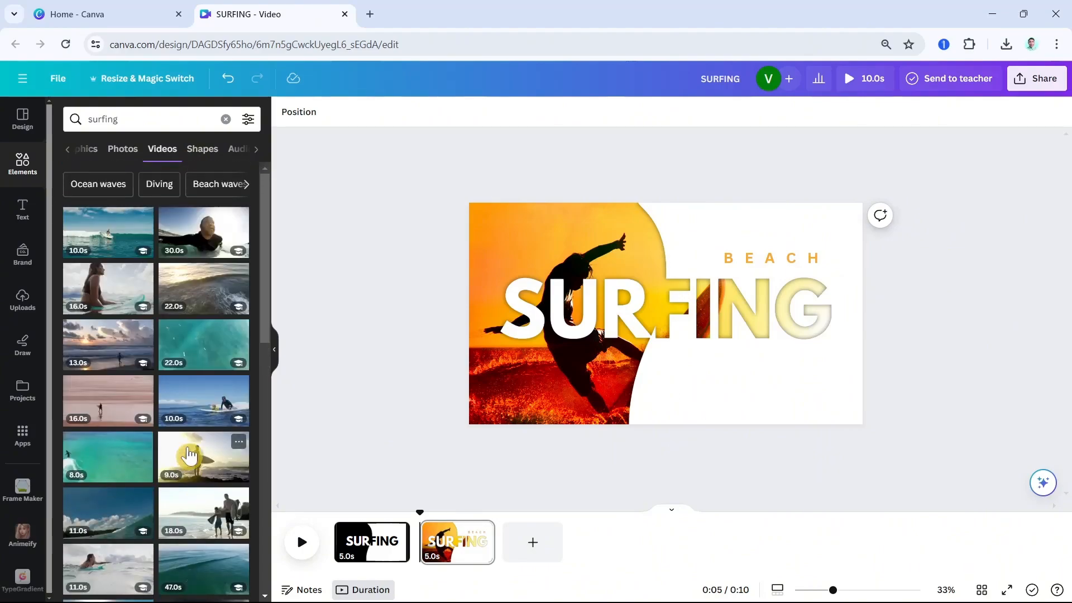
pyautogui.click(118, 294)
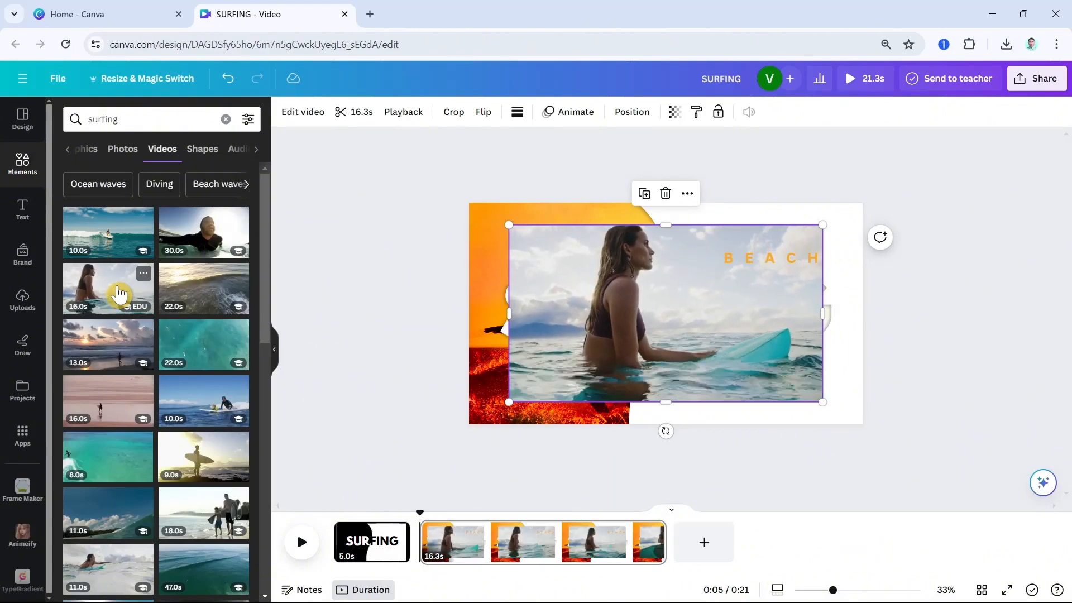
pyautogui.click(665, 193)
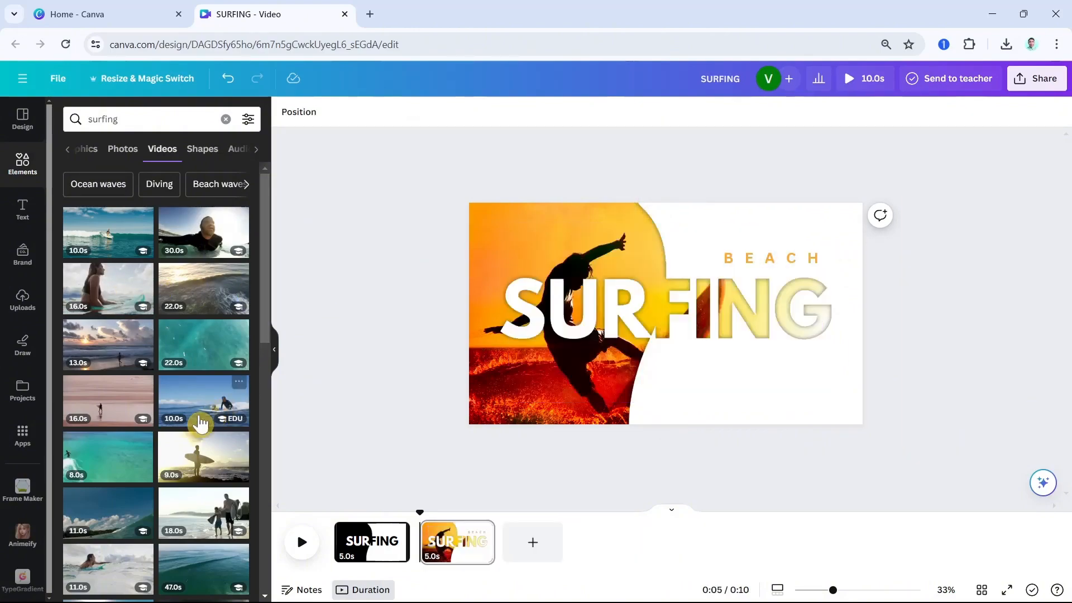
pyautogui.click(201, 456)
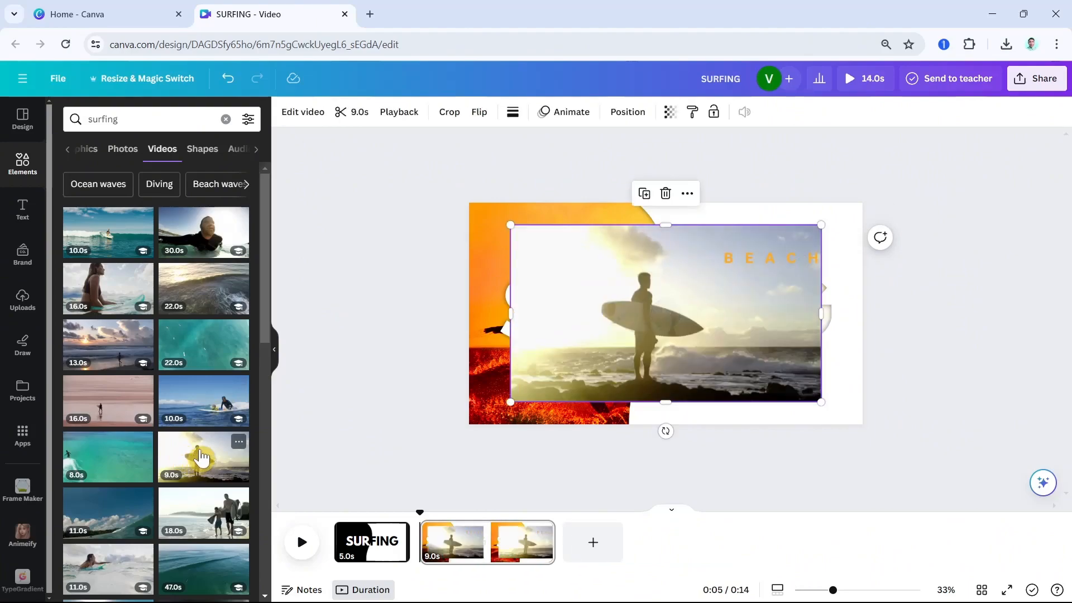
# Try replacing the page background with the surfer video, and undo the replacement
pyautogui.click(687, 195)
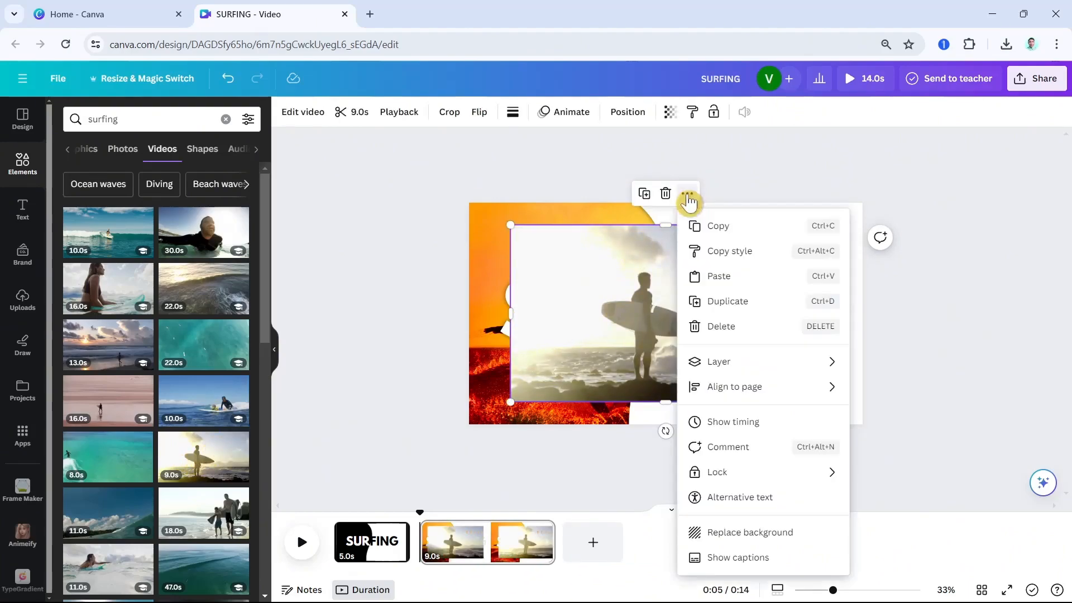
pyautogui.click(744, 540)
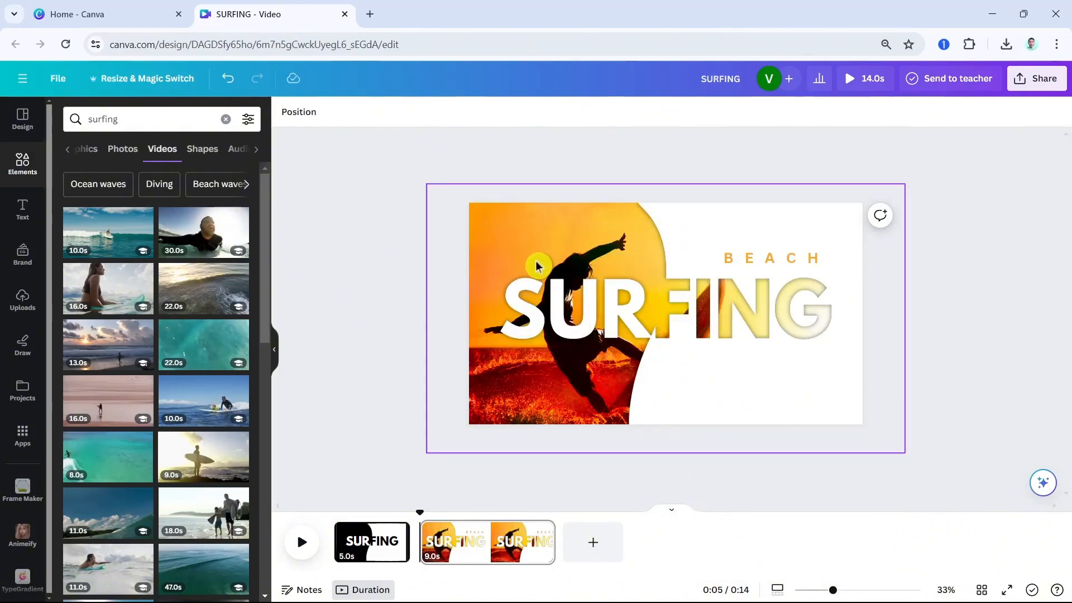
pyautogui.click(226, 80)
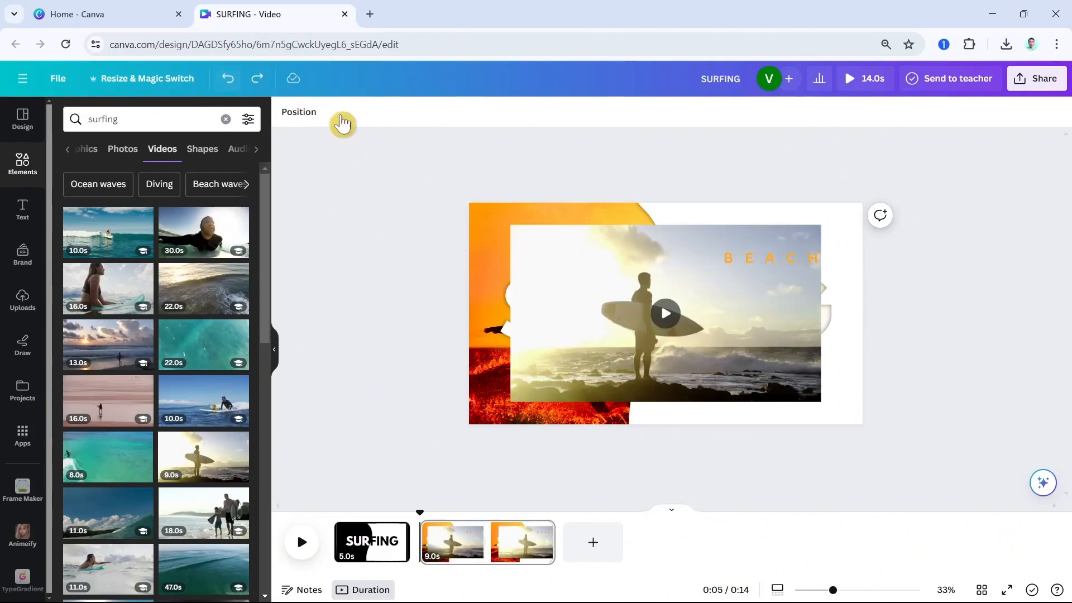
# Show the page's layers and move the surfer video directly beneath the SURFING cutout, above the sunset photo
pyautogui.click(662, 280)
pyautogui.click(690, 194)
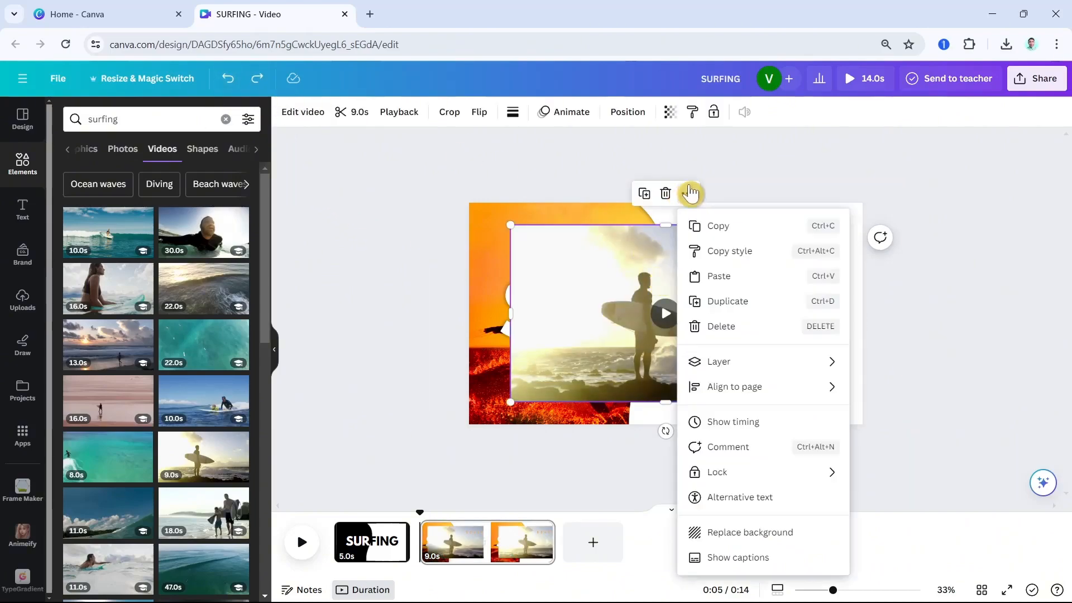
pyautogui.moveTo(747, 364)
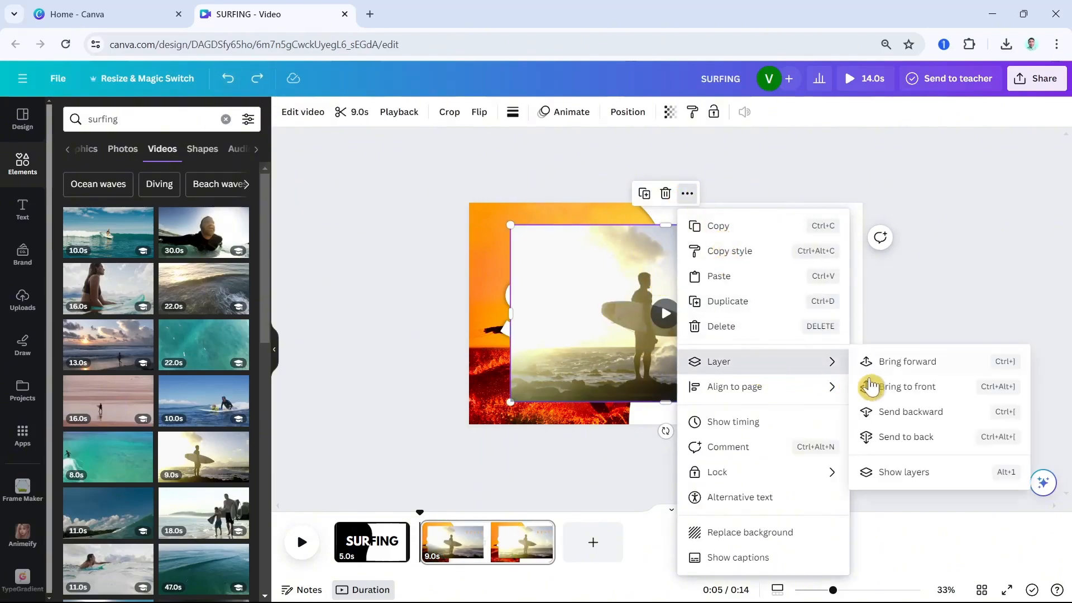
pyautogui.click(928, 474)
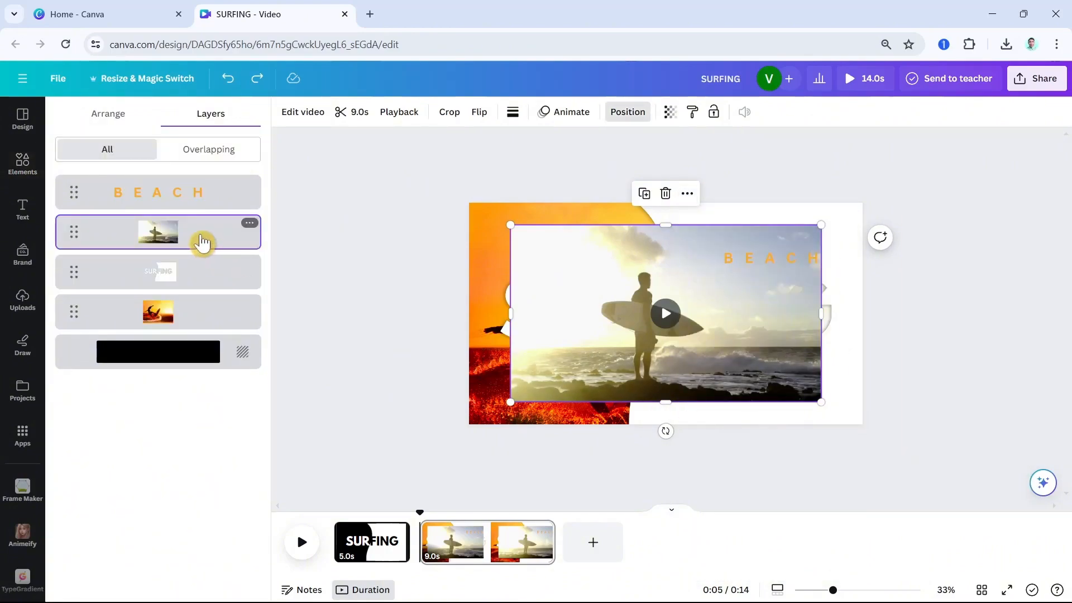
pyautogui.moveTo(203, 244); pyautogui.dragTo(202, 306)
# Enlarge the surfer video to cover the whole page and shift it so the man stands in the cutout's open area
pyautogui.moveTo(510, 224); pyautogui.dragTo(468, 201)
pyautogui.moveTo(820, 400); pyautogui.dragTo(940, 489)
pyautogui.moveTo(871, 419); pyautogui.dragTo(786, 376)
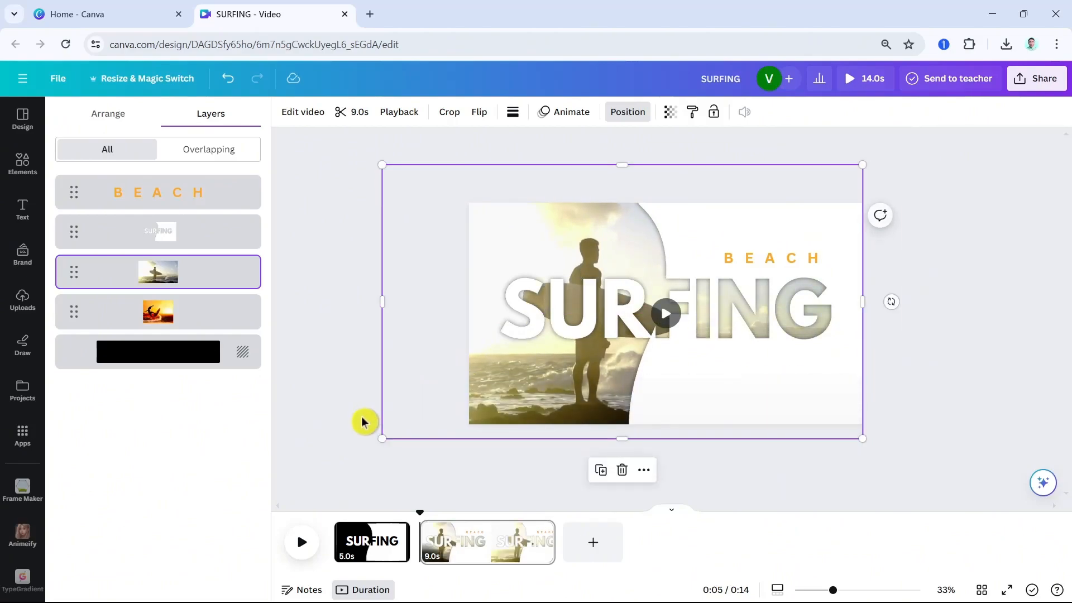
# Deselect the video and play the second page to preview the moving footage behind the SURFING cutout
pyautogui.click(352, 436)
pyautogui.click(431, 486)
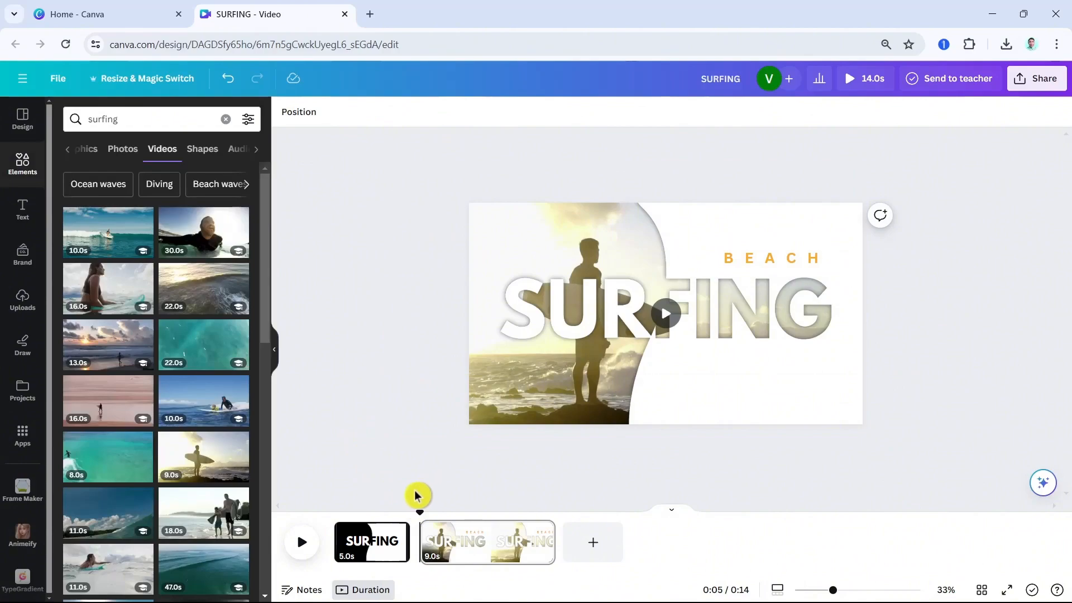
pyautogui.click(304, 546)
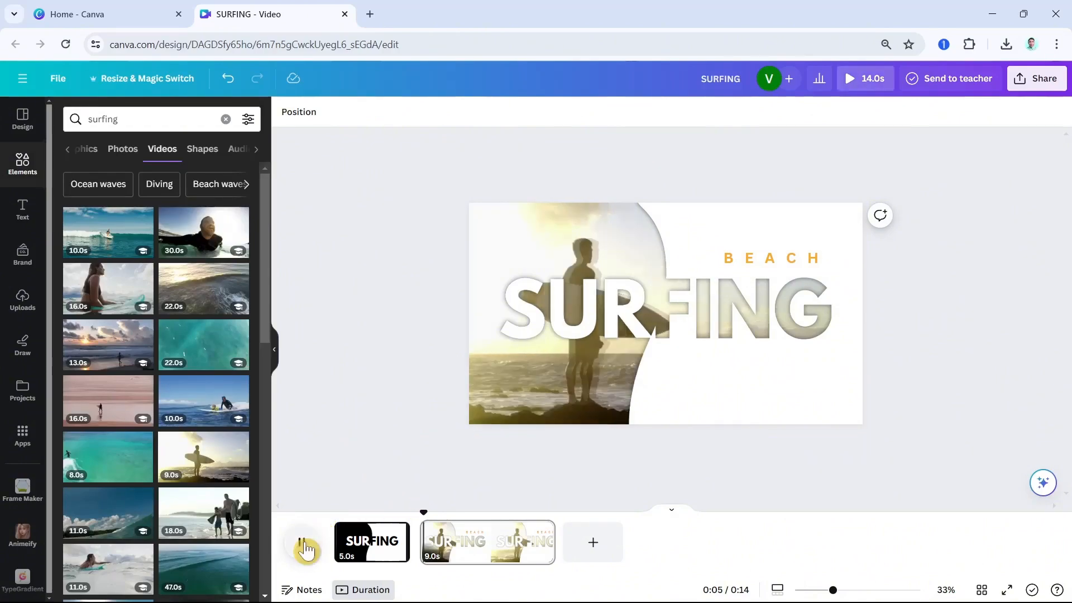